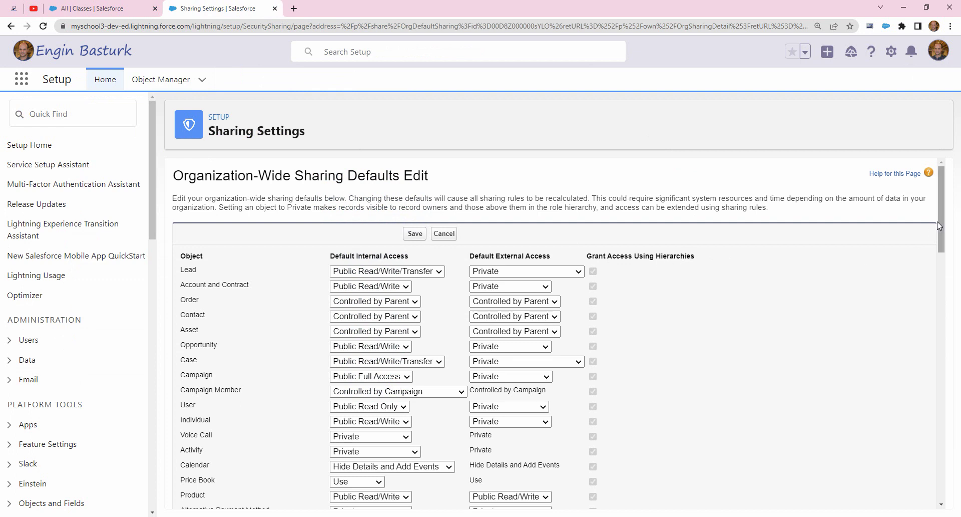
Examine the default internal access settings for Class, Parent and Teacher in the organization-wide sharing defaults.
left_click(103, 8)
left_click(216, 5)
left_click_drag(942, 208, 954, 471)
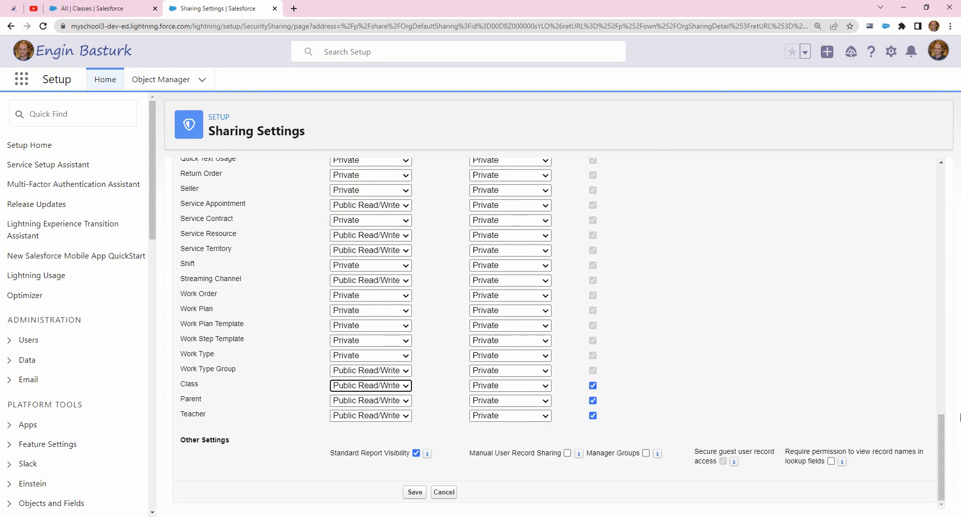
left_click(376, 387)
left_click(369, 403)
left_click(378, 388)
left_click(379, 417)
Filter the user profiles by the letter M and open the My School Admin profile for editing.
left_click(9, 340)
left_click(58, 399)
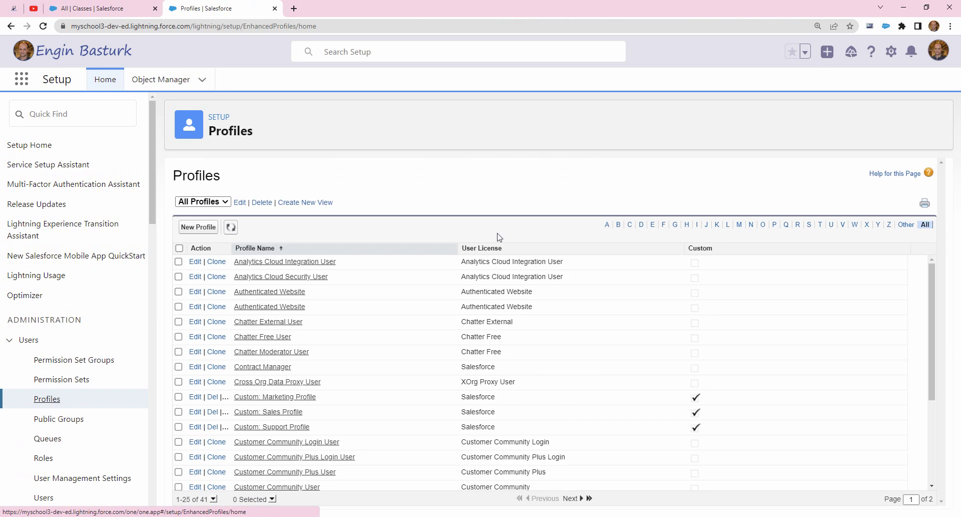
left_click(739, 227)
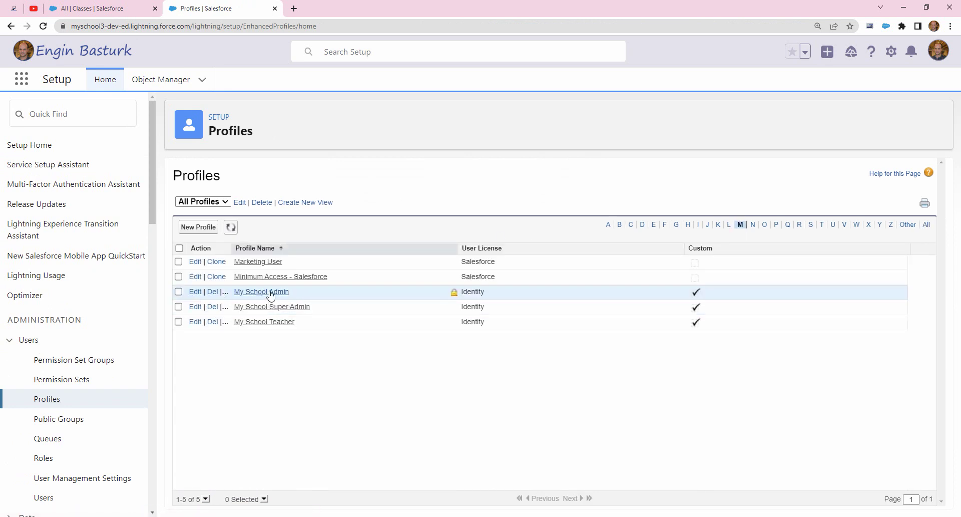
left_click(196, 293)
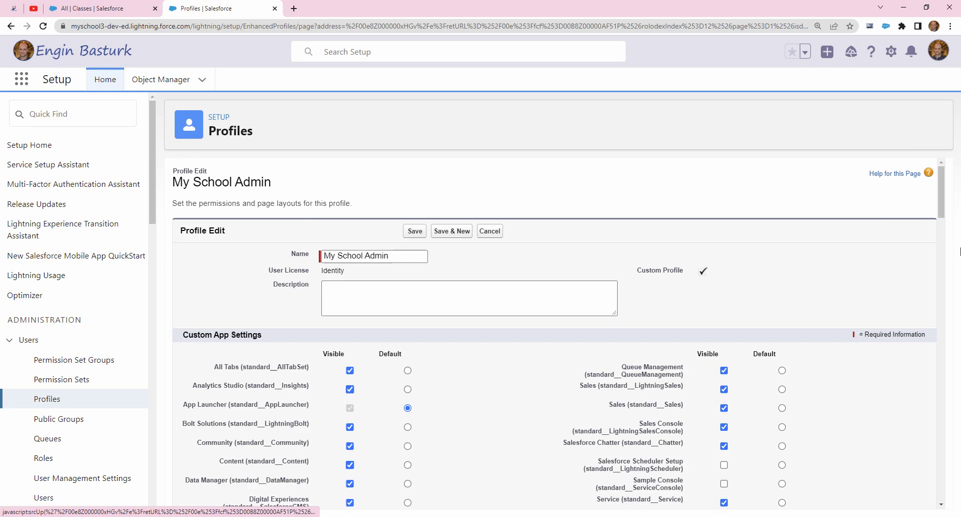
Remove the Read permission on the Classes custom object from the My School Admin profile and save it.
left_click_drag(941, 205, 939, 469)
left_click(341, 380)
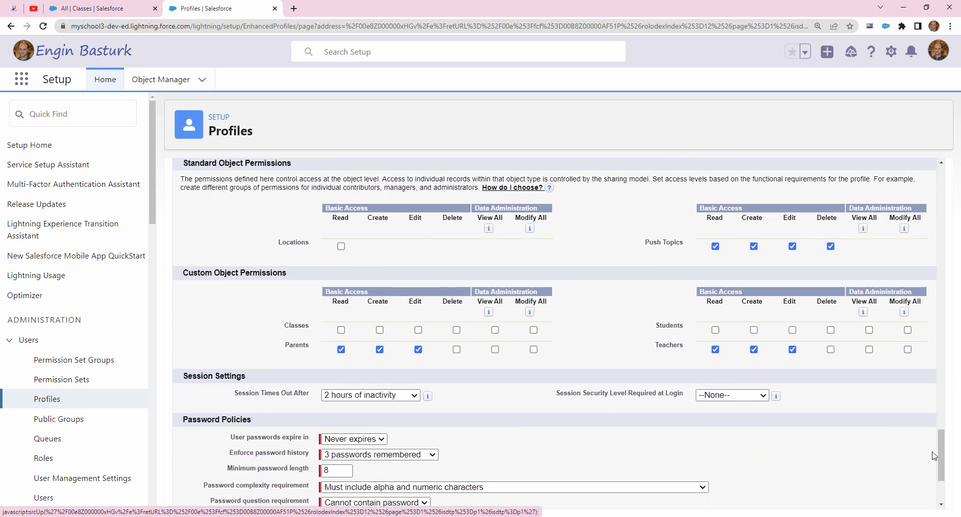
left_click_drag(940, 456, 542, 198)
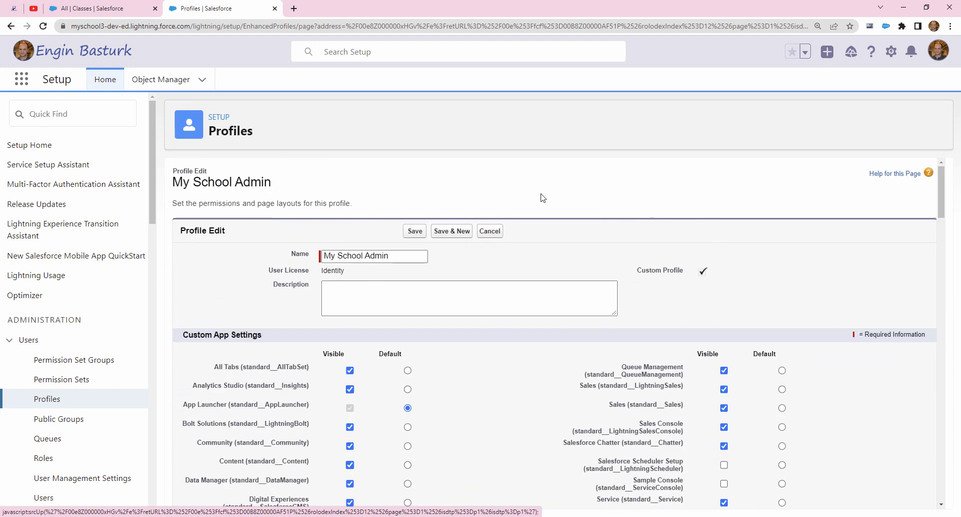
left_click(418, 235)
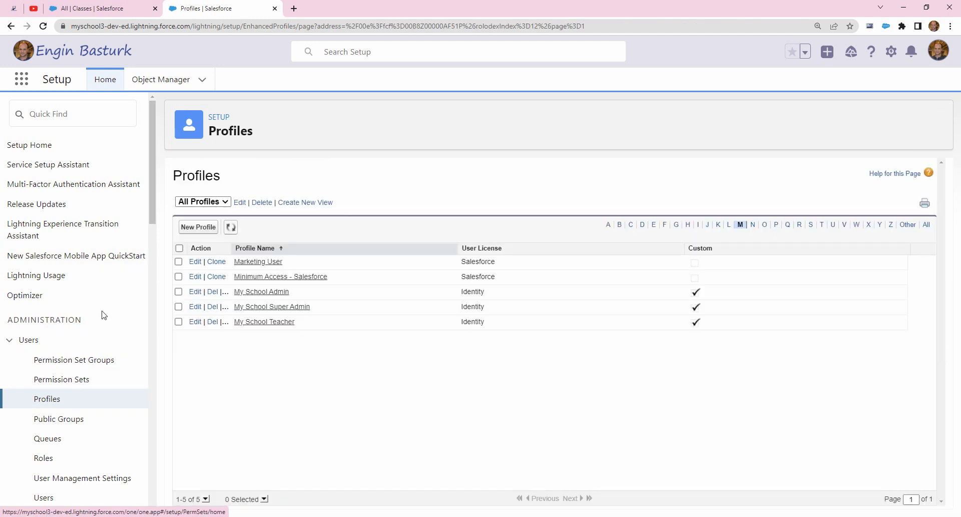
Find Sharing Settings in Setup and open the organization-wide defaults for editing to view the Class, Parent and Teacher rows.
left_click(96, 119)
type("sharin")
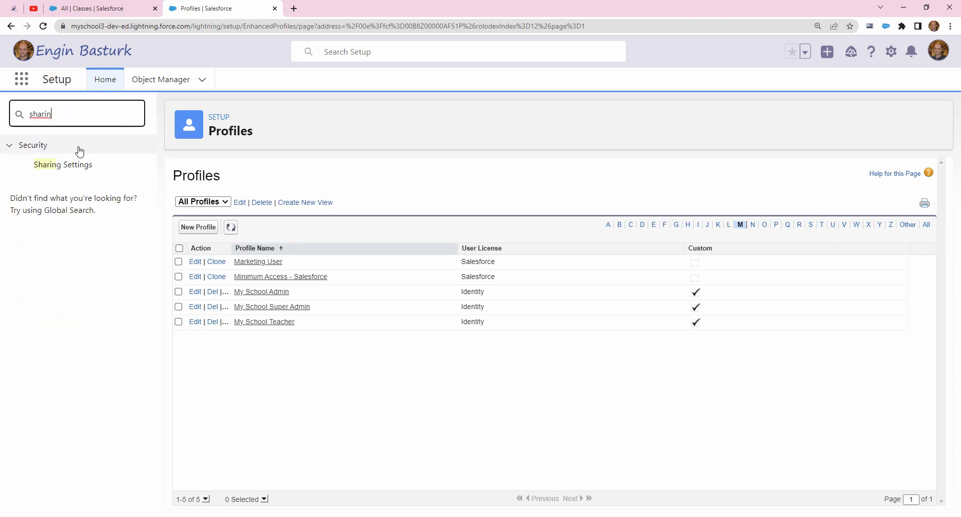
left_click(69, 165)
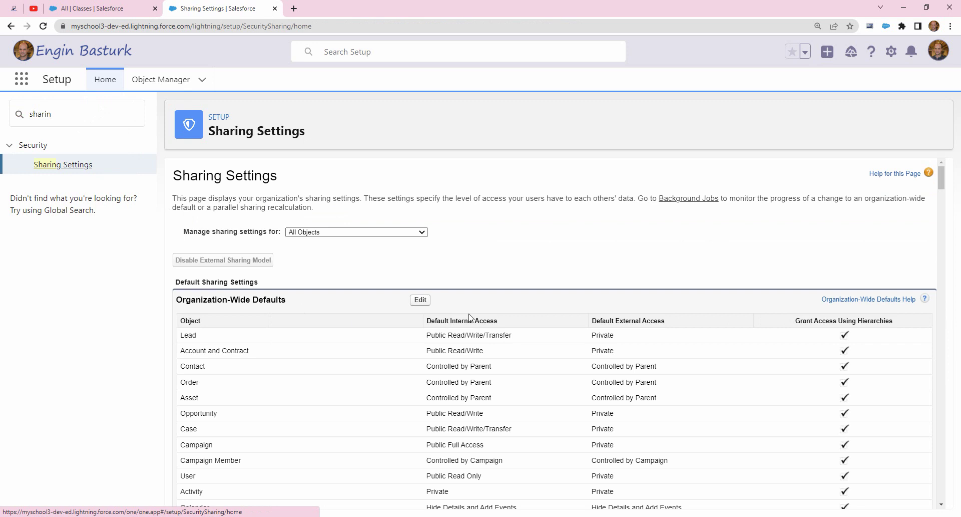
left_click(420, 299)
left_click_drag(944, 204, 934, 461)
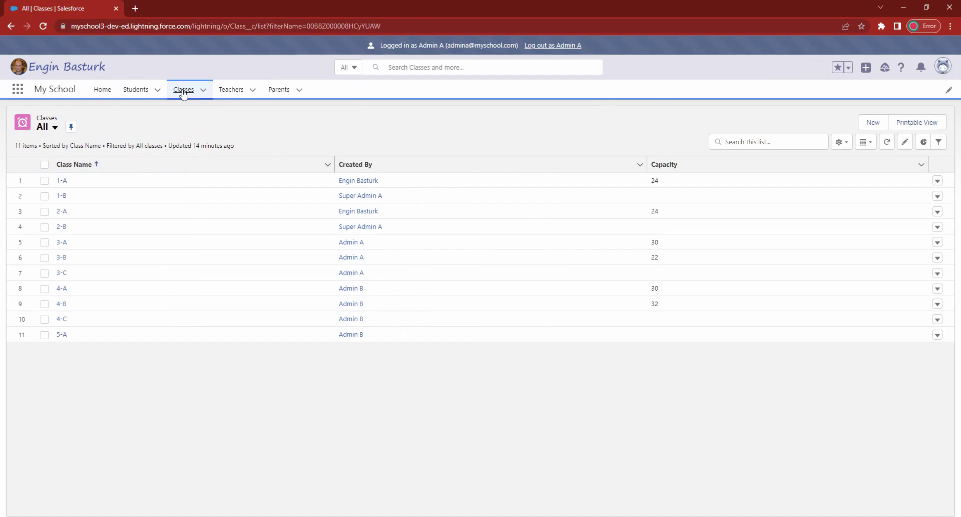
Test access to the Classes list in the Admin A session, opening it a second time after dismissing the message.
left_click(184, 90)
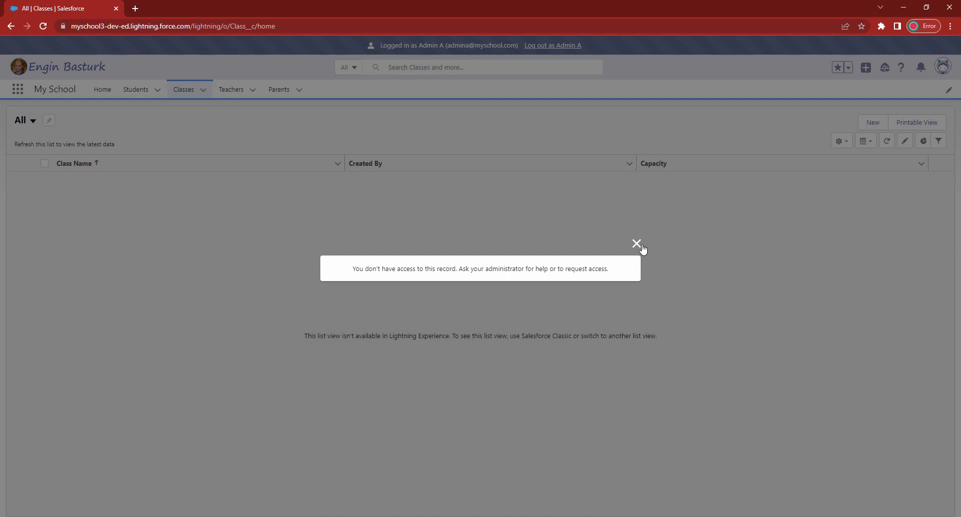
left_click(637, 244)
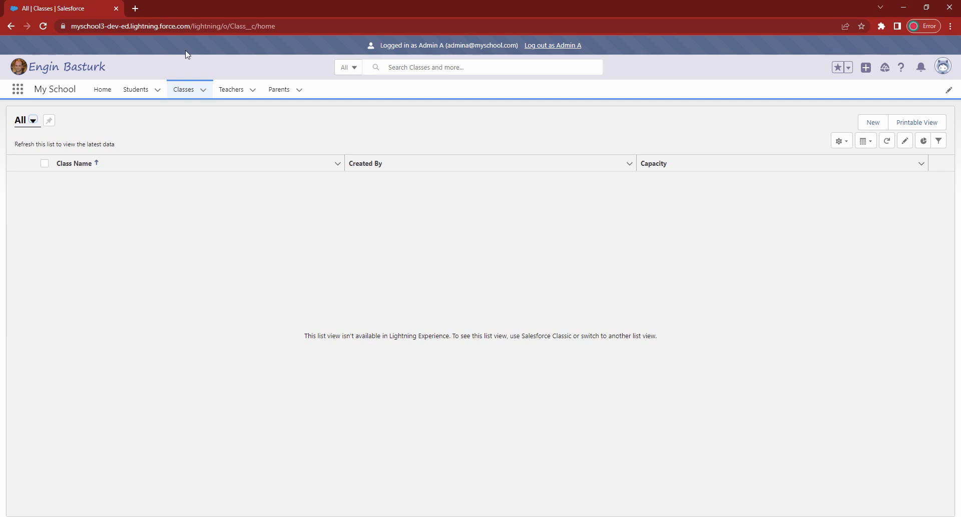
left_click(184, 89)
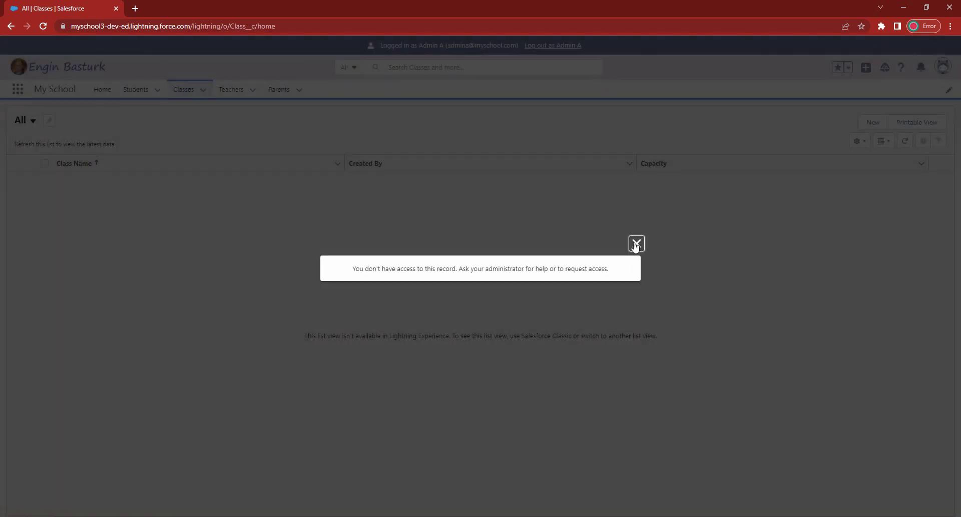
Switch to the Admin B session, reload the page and check the Classes list there.
key("alt+Tab")
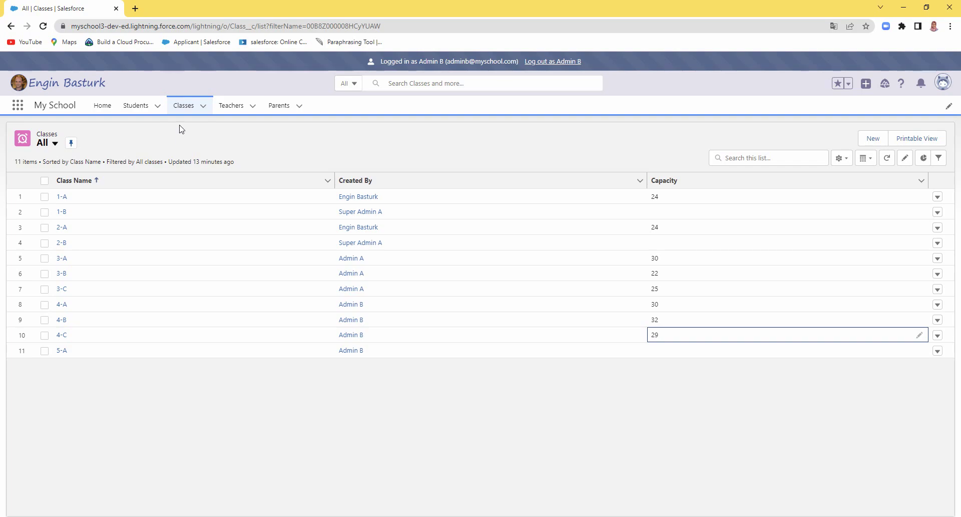
left_click(186, 109)
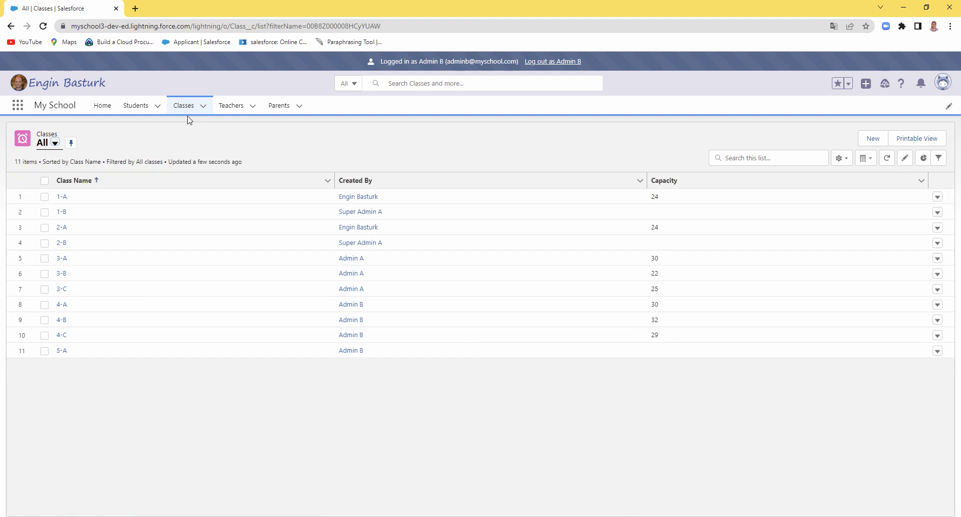
left_click(186, 106)
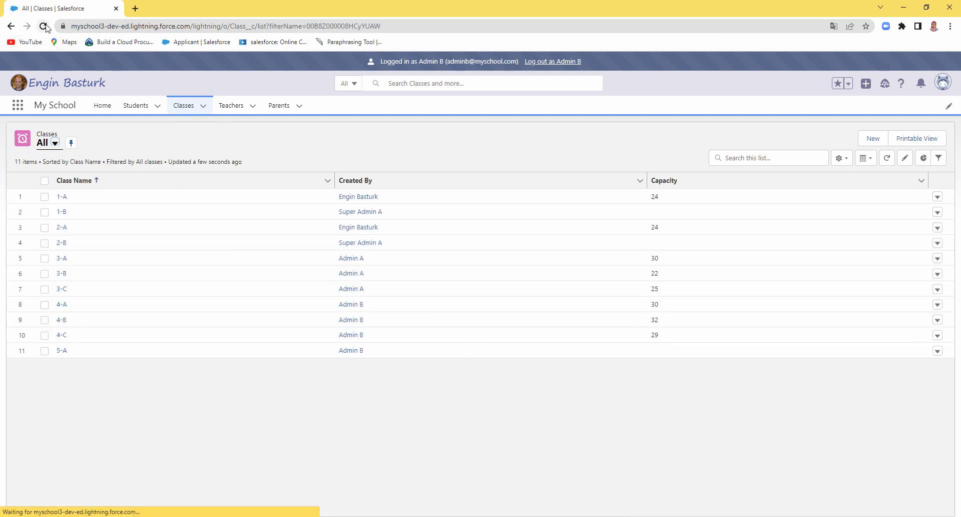
left_click(45, 27)
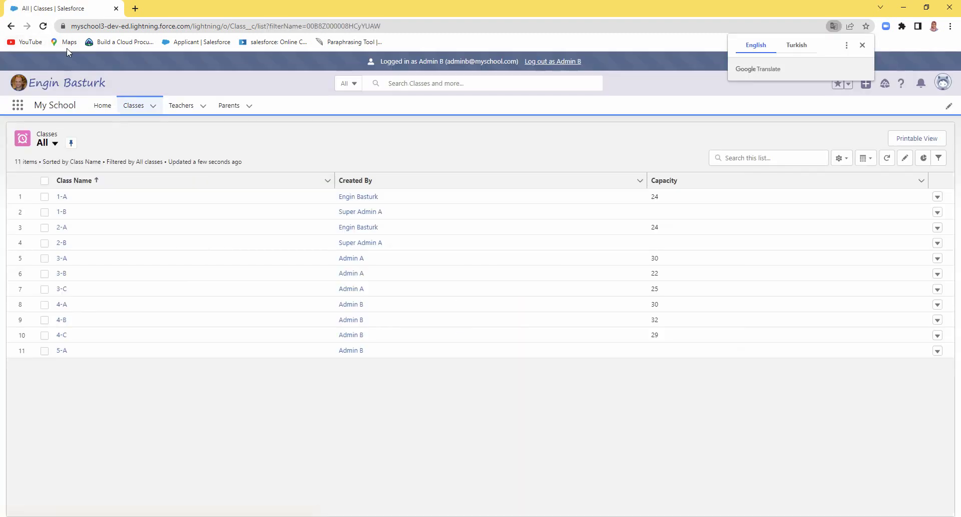
left_click(134, 105)
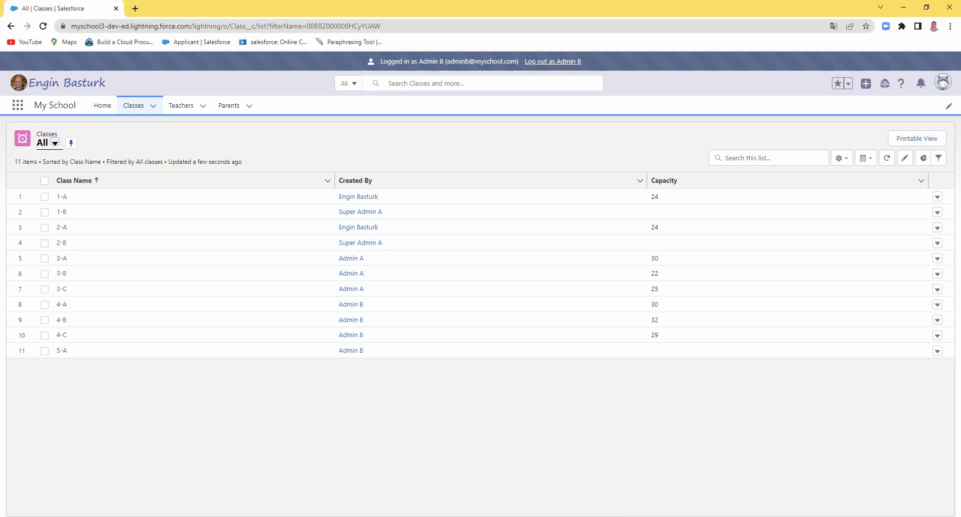
Return to the Admin A session, dismiss the access messages and open the My School home page to check its navigation.
key("alt+Tab")
left_click(637, 246)
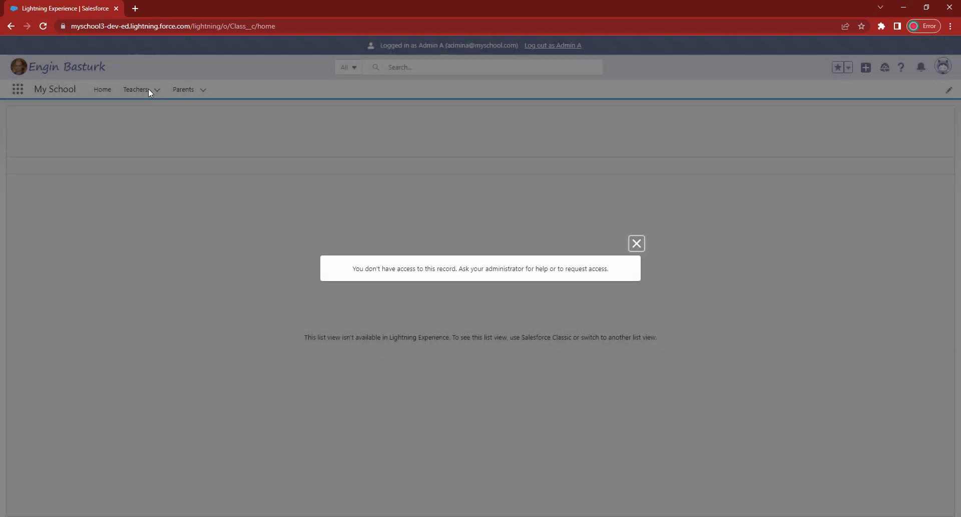
left_click(637, 243)
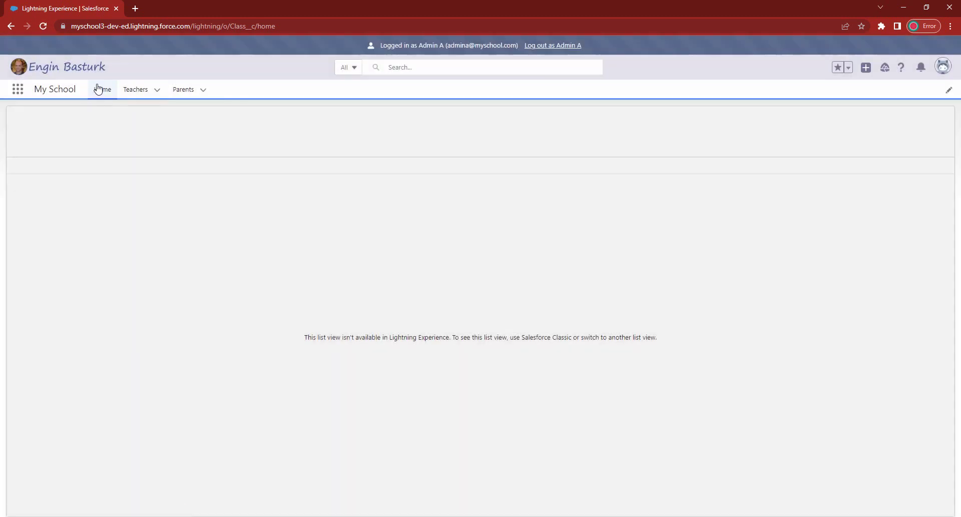
left_click(101, 90)
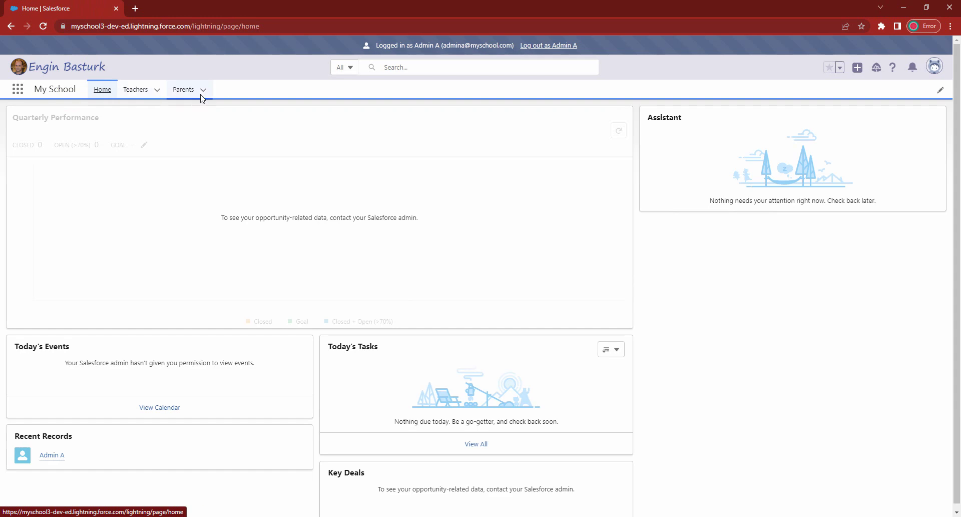
Recheck Admin B's access to Classes by reloading and alternating between the home page and the Classes list.
left_click(634, 516)
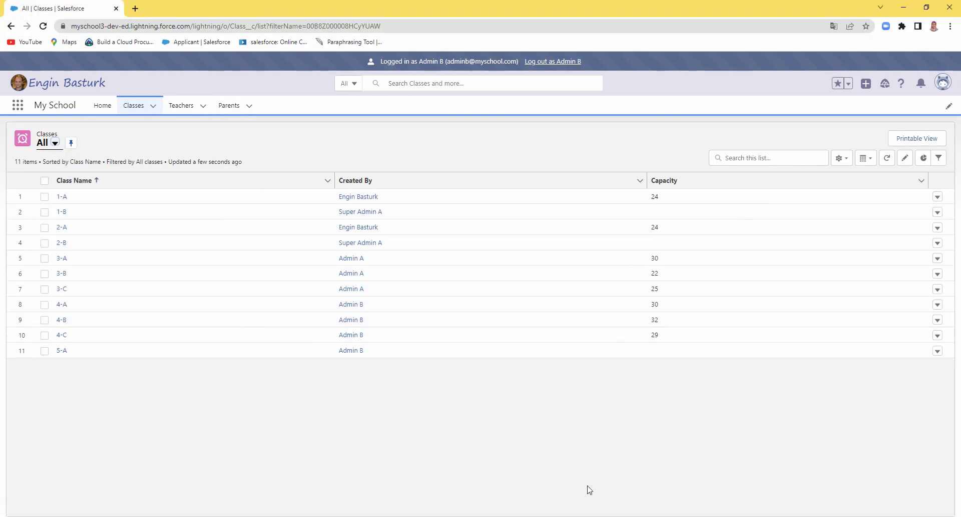
left_click(102, 105)
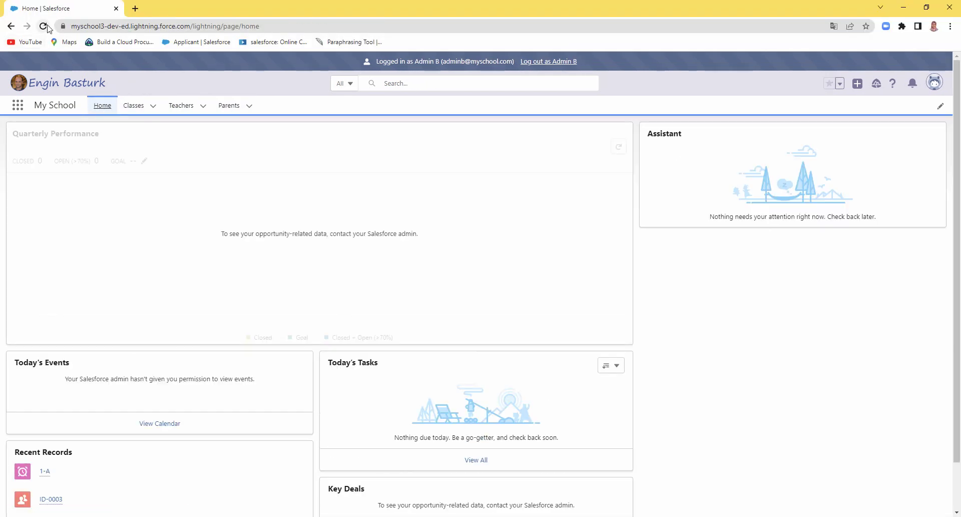
left_click(43, 26)
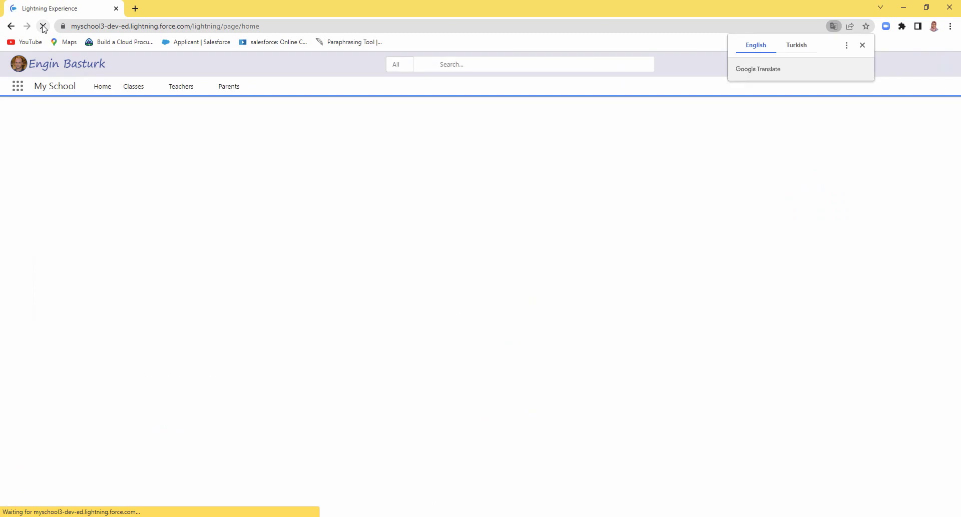
left_click(133, 106)
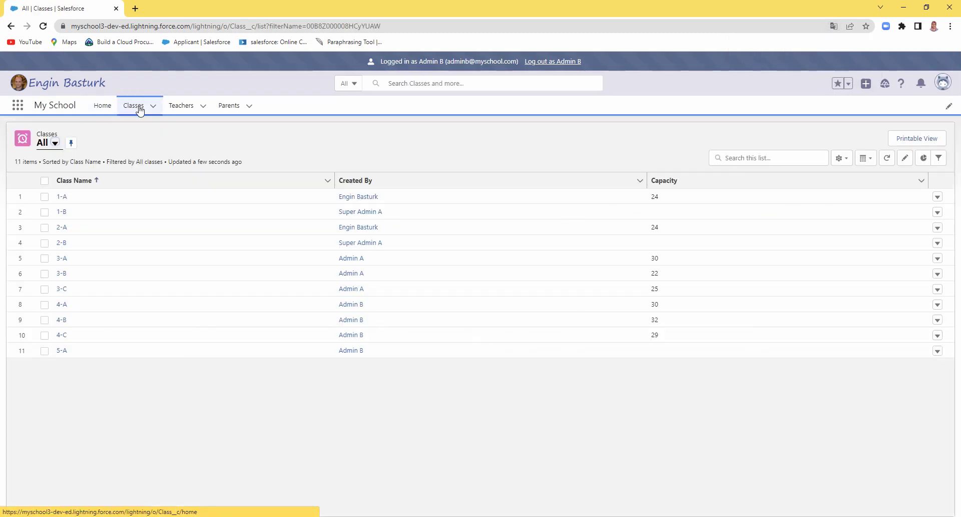
left_click(101, 105)
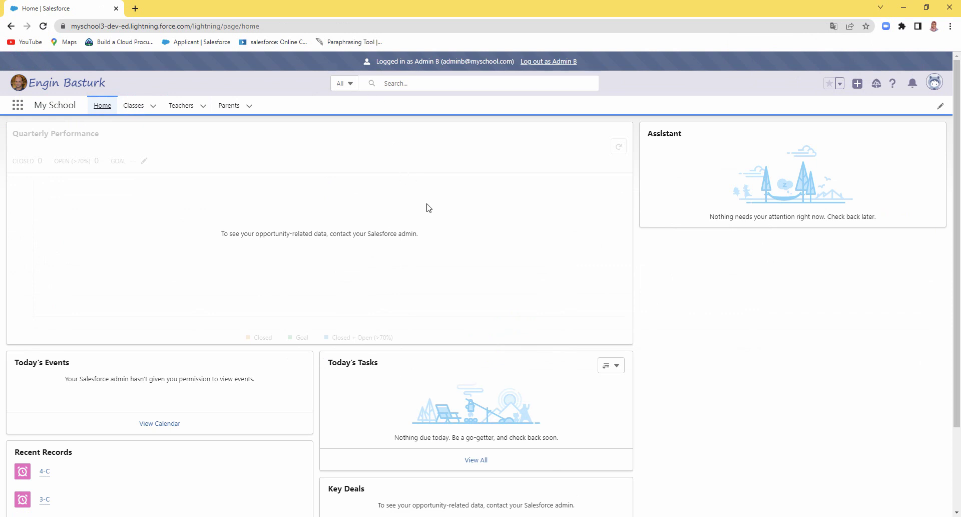
left_click(143, 107)
left_click(101, 105)
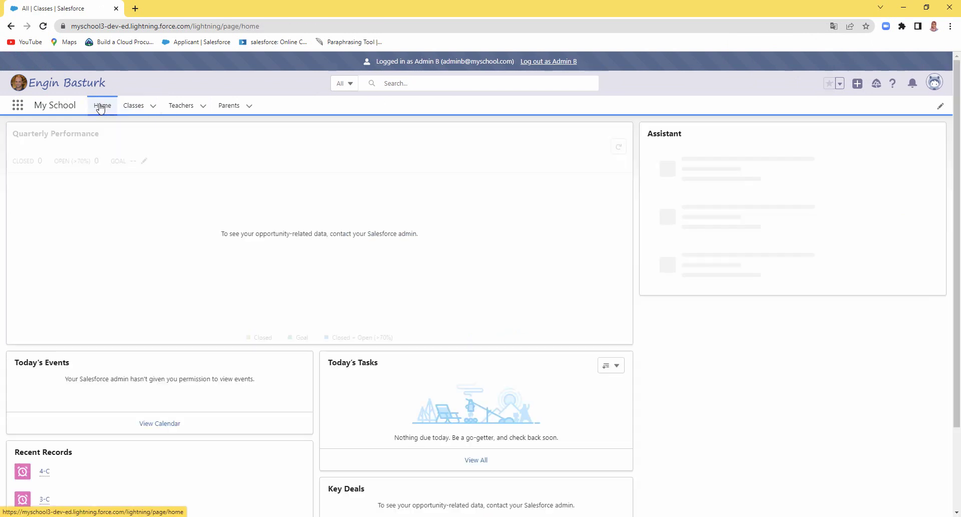
left_click(43, 26)
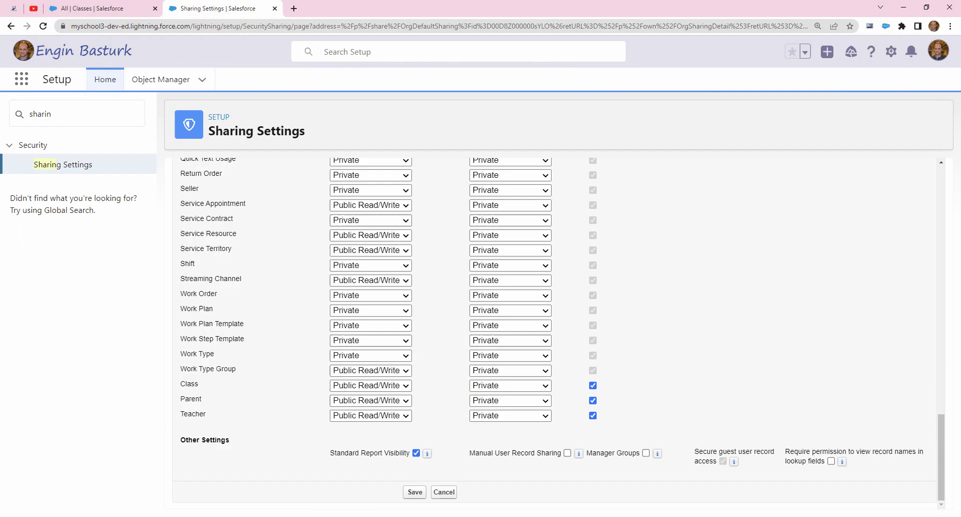
Search Setup for "user", list all users and open the Admin B user record.
double_click(56, 118)
type("us")
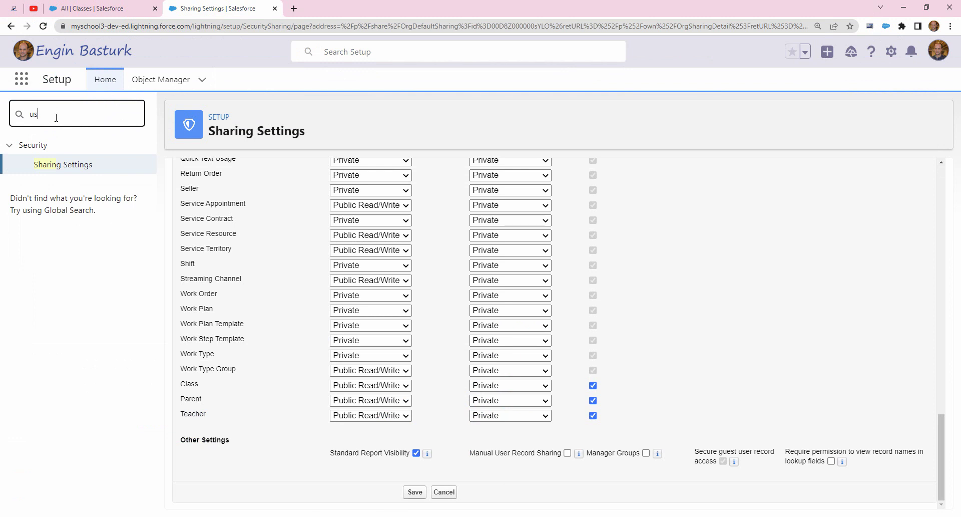
type("er")
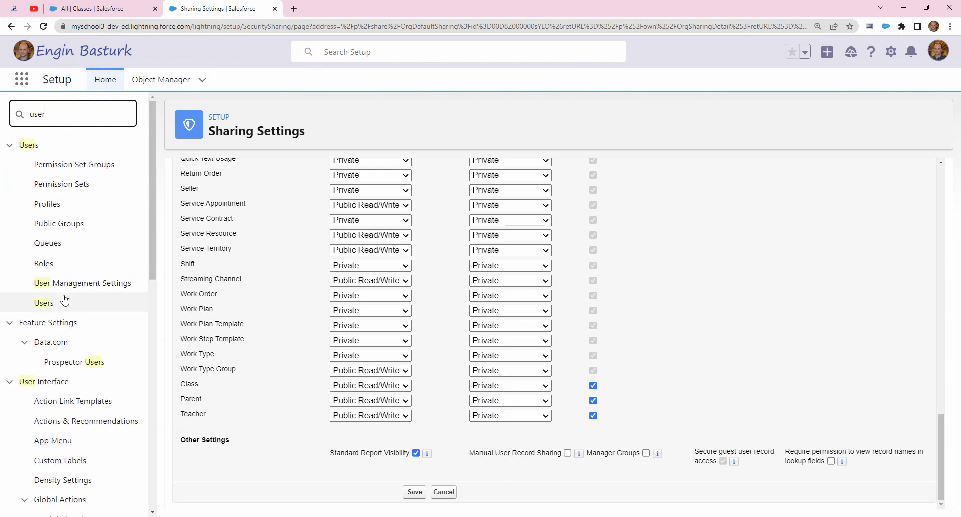
left_click(51, 304)
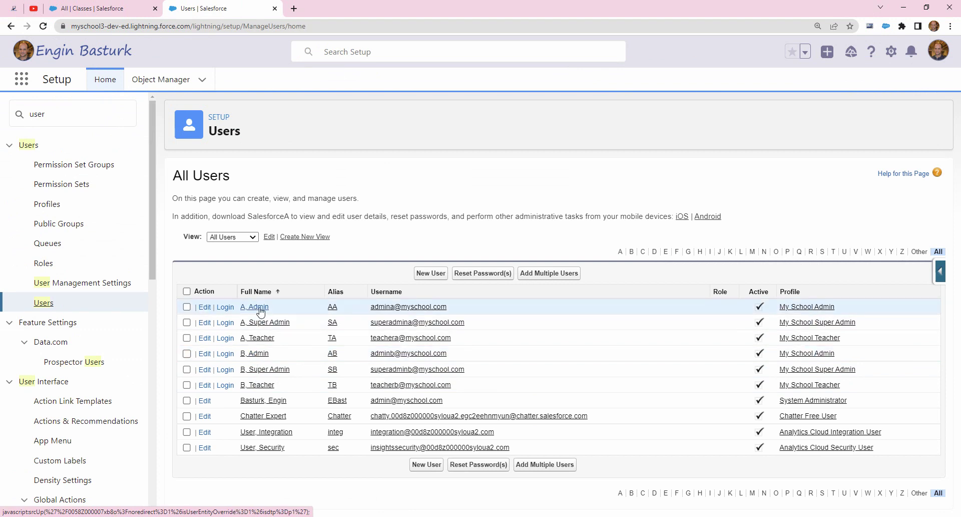
left_click(258, 358)
Delete the "Permission Set to Edit Class" assignment from Admin B and check the user's permission set assignments.
scroll(353, 401, "down", 5)
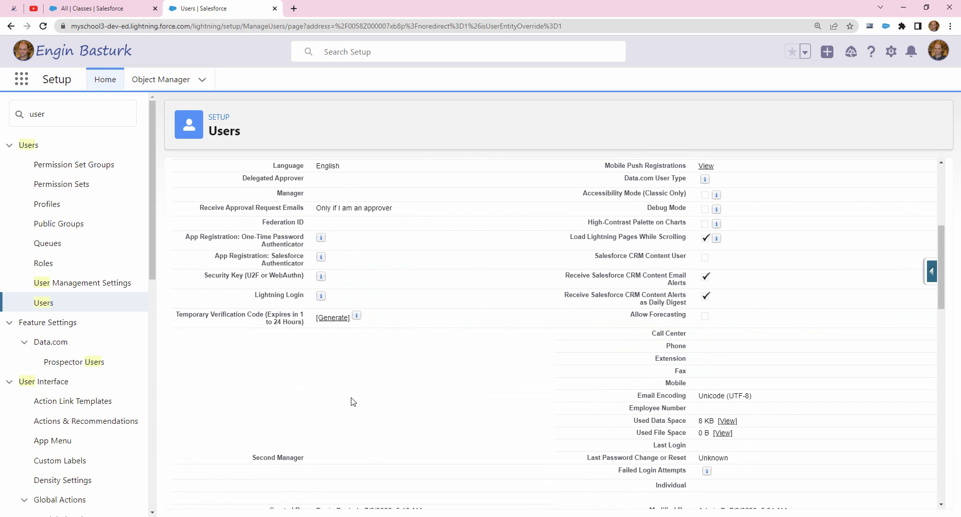
scroll(354, 401, "down", 5)
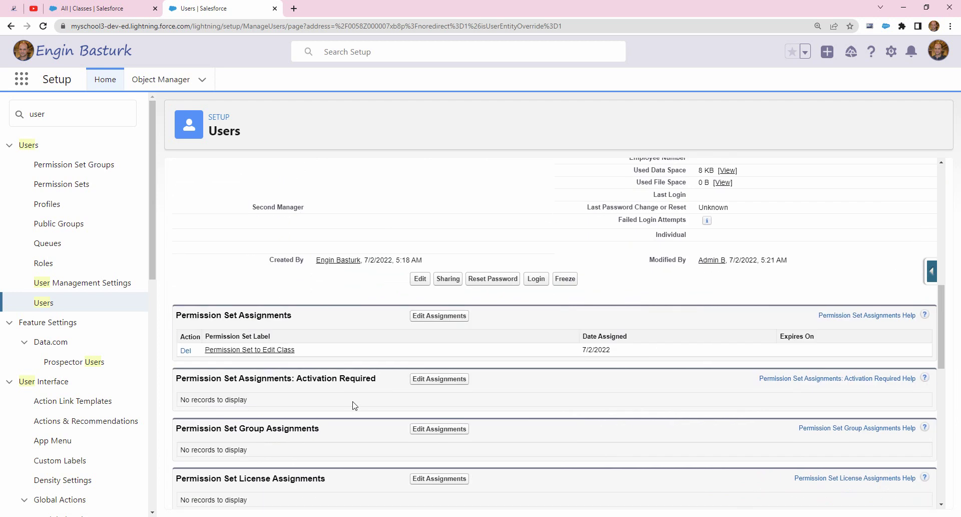
left_click(186, 350)
left_click(527, 84)
mouse_move(418, 205)
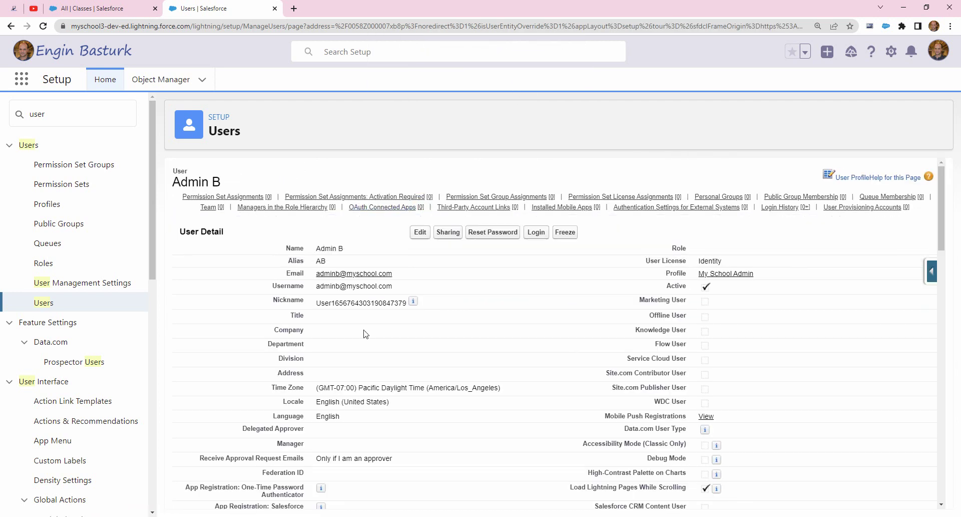
scroll(396, 341, "down", 8)
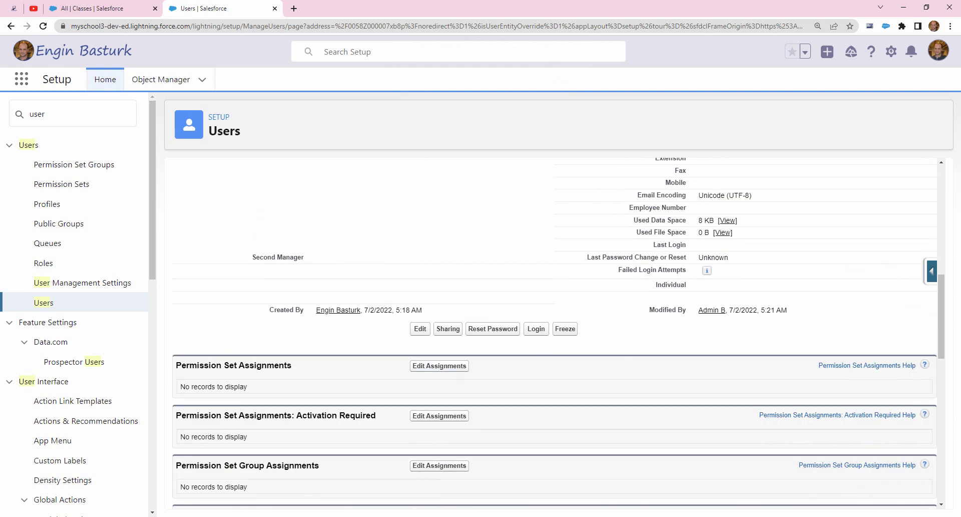
Compare the My School navigation in the Admin A and Admin B sessions, reloading Admin B's home page.
key("alt+Tab")
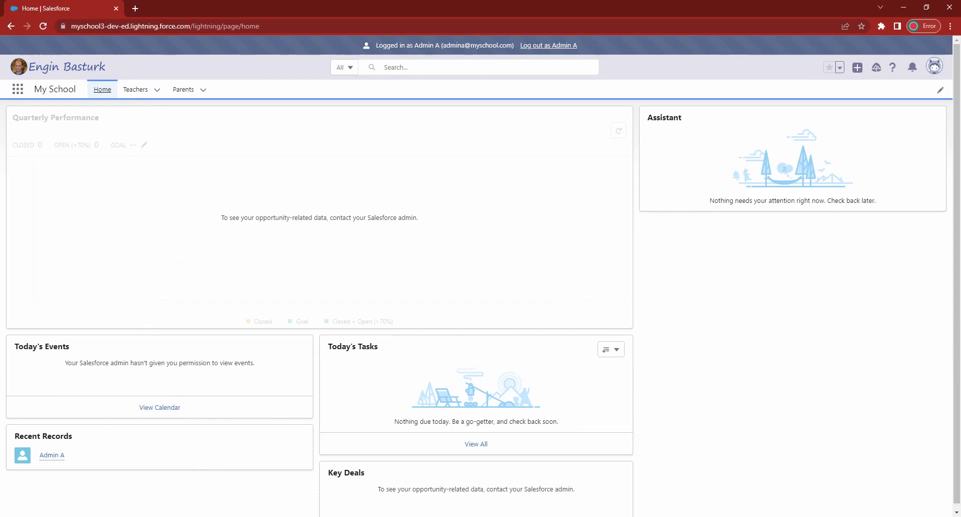
key("alt+Tab")
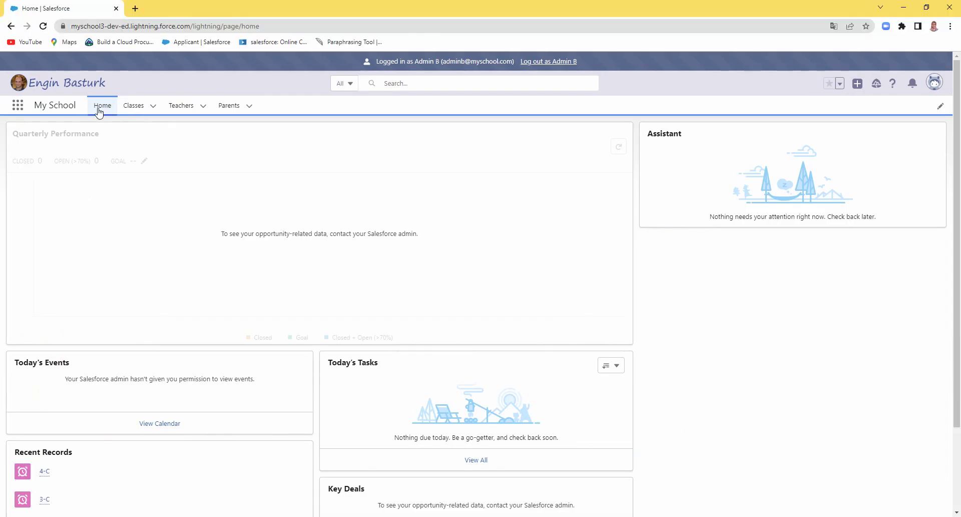
left_click(43, 27)
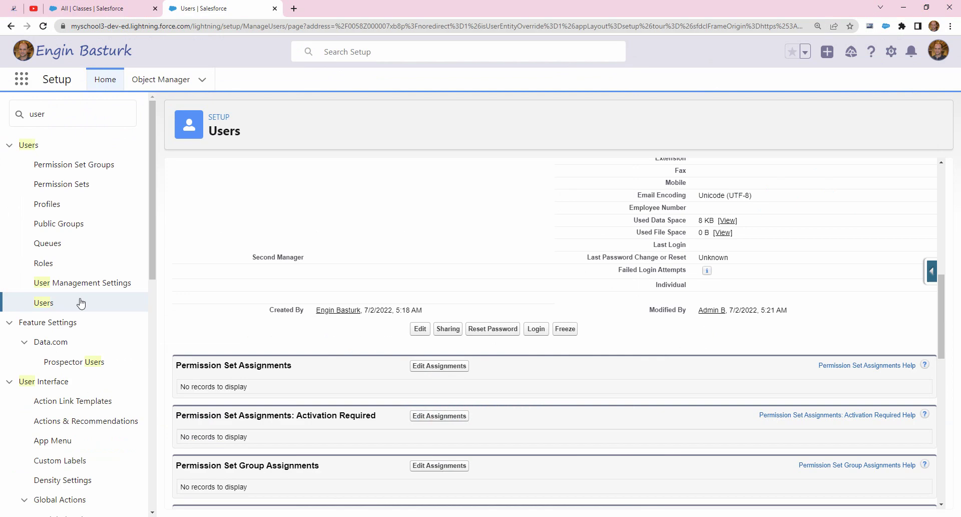
Return to Setup, filter the profiles to those starting with M and open the My School Admin profile for editing.
left_click(50, 207)
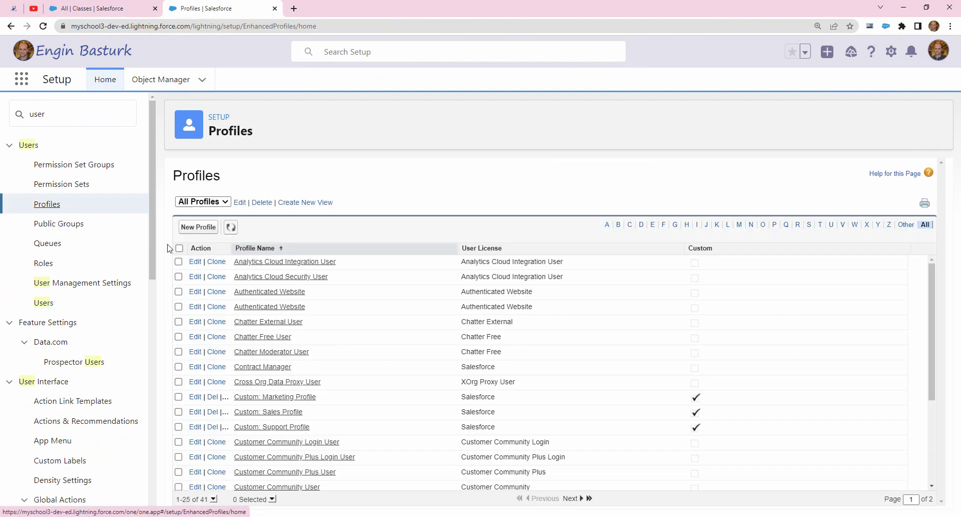
scroll(250, 380, "down", 2)
scroll(250, 418, "up", 4)
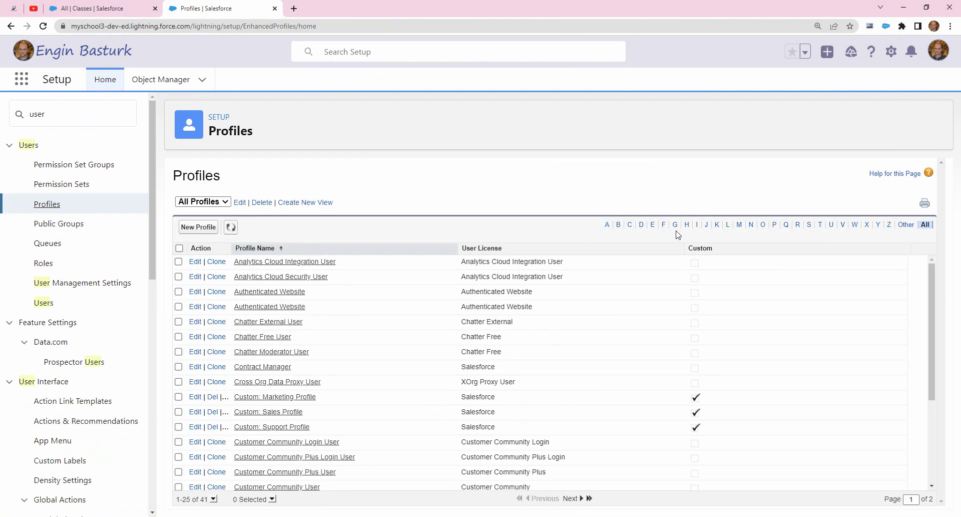
left_click(739, 225)
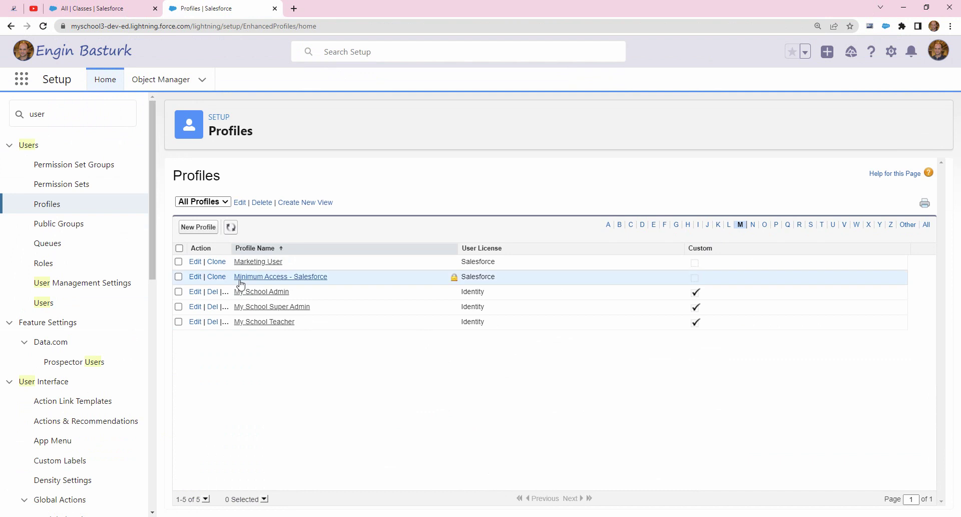
left_click(194, 295)
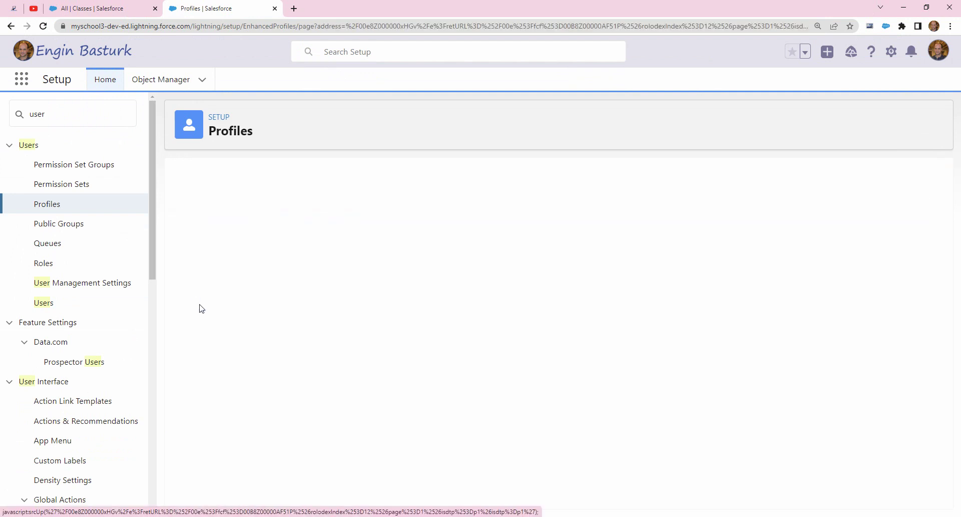
Grant the profile Read, Create, Edit and Delete access to the Classes custom object and save it.
scroll(908, 398, "down", 15)
scroll(909, 398, "down", 10)
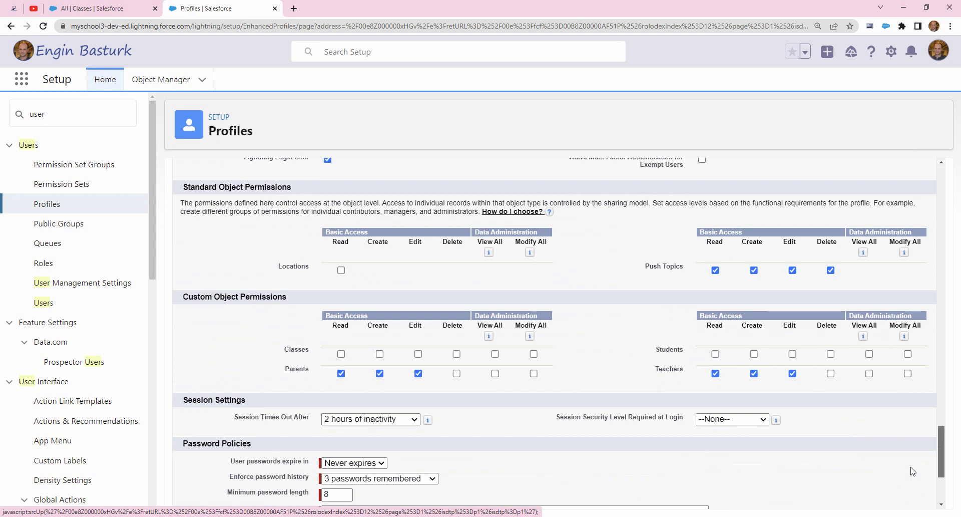
left_click(342, 310)
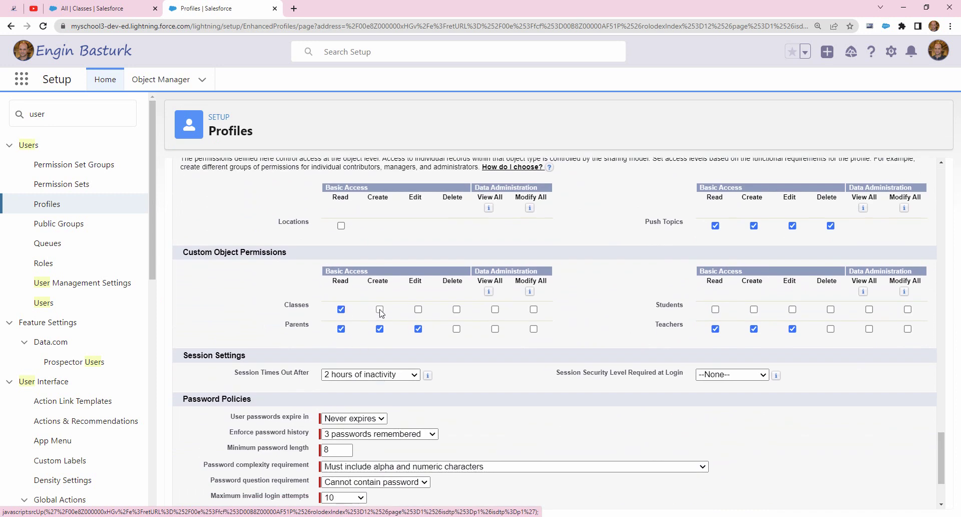
left_click(380, 310)
left_click(419, 310)
left_click(457, 310)
left_click_drag(939, 455, 940, 186)
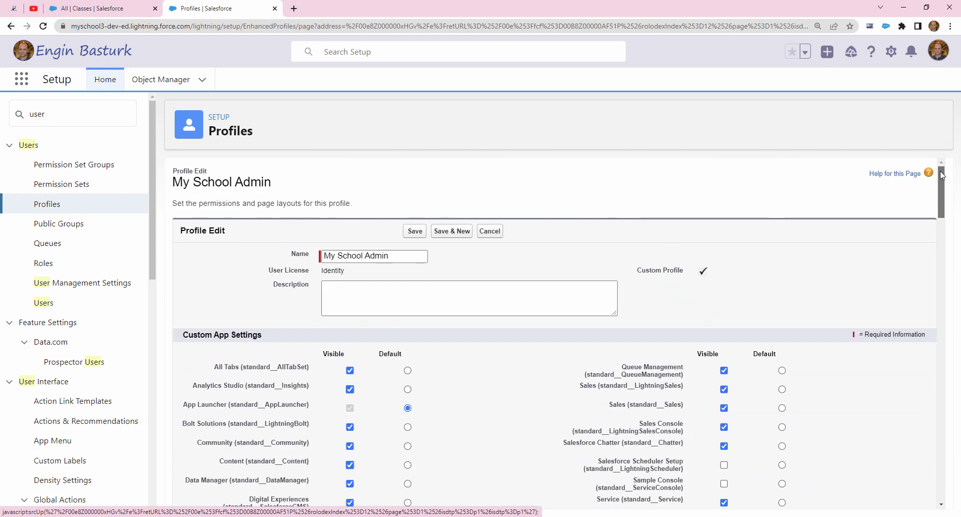
left_click(415, 231)
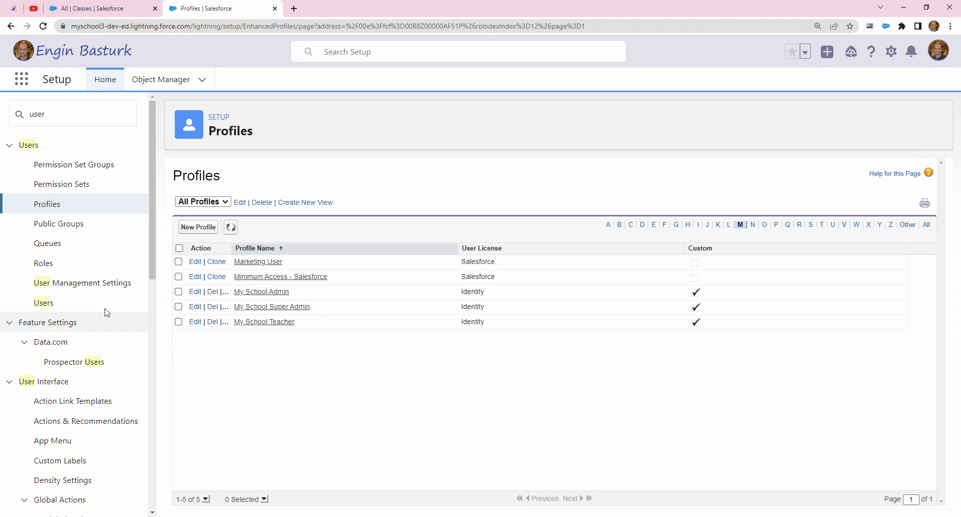
Search Setup for "sharin", open Sharing Settings and start editing the organization-wide defaults.
left_click(67, 113)
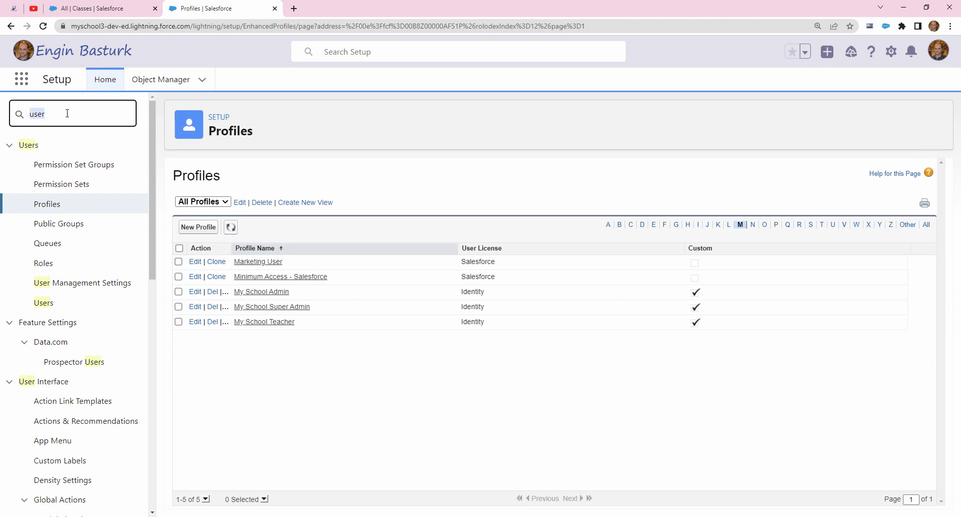
type("sharin")
left_click(72, 167)
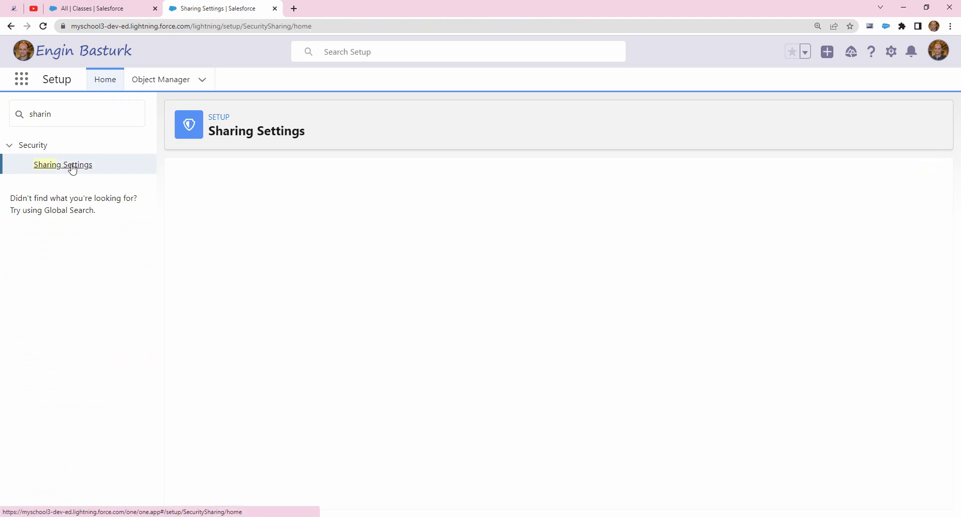
left_click(414, 301)
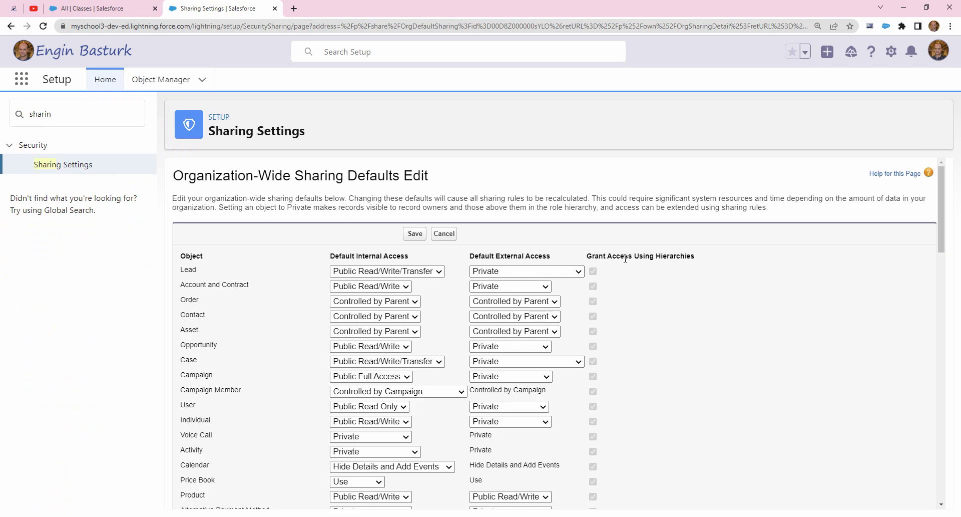
Set Class default internal access to Private, disable Grant Access Using Hierarchies for Class and Parent, and save the sharing defaults.
left_click_drag(949, 226, 939, 463)
scroll(245, 450, "down", 1)
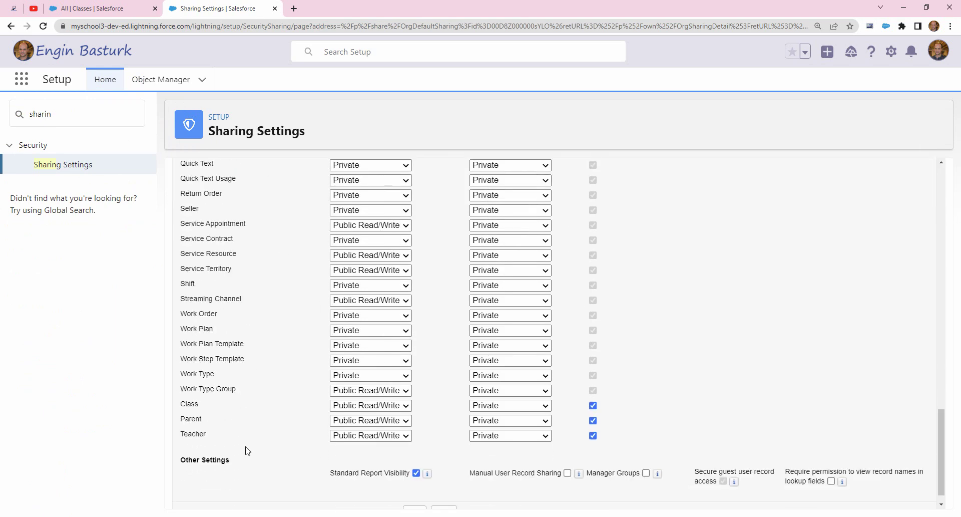
left_click(364, 408)
left_click(351, 415)
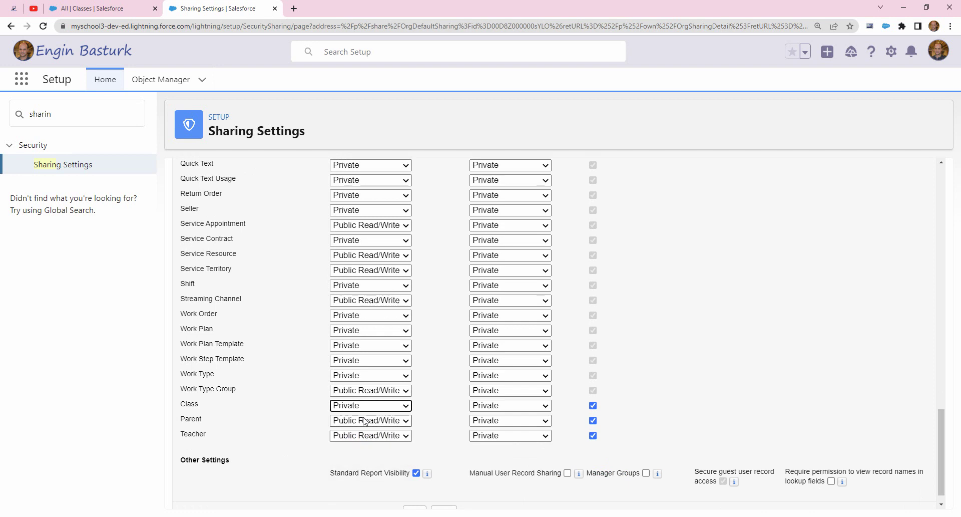
left_click(593, 406)
scroll(683, 418, "down", 1)
left_click(593, 400)
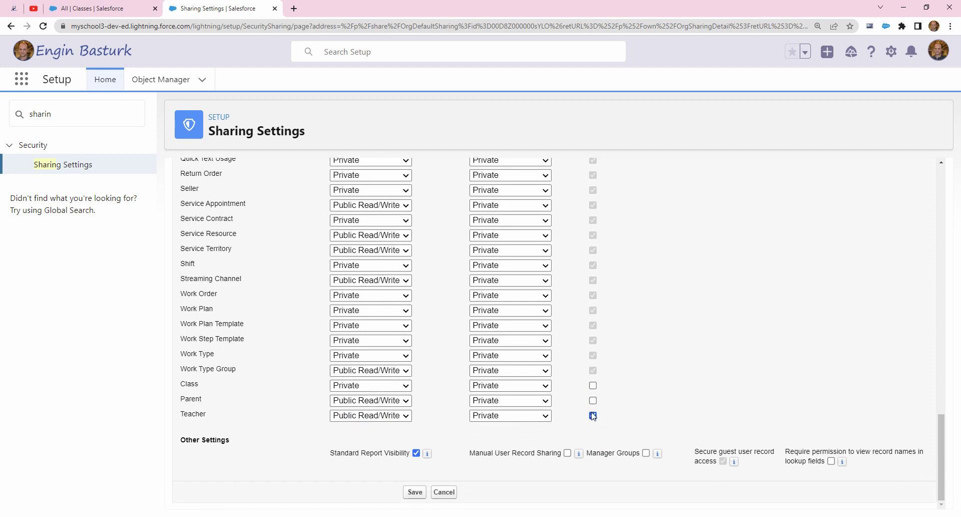
left_click(415, 491)
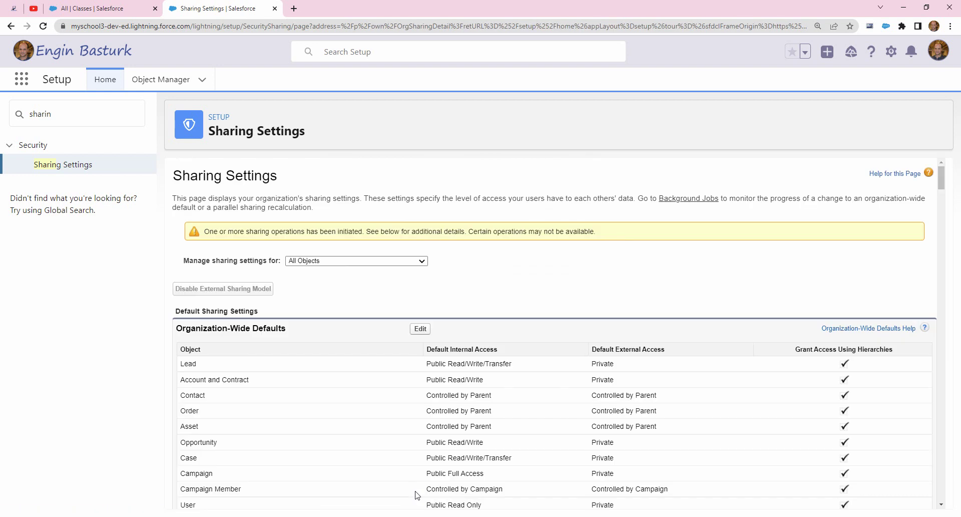
Return to the Classes list in the main administrator session and open Setup in another tab.
left_click(122, 4)
left_click(207, 8)
left_click(112, 5)
left_click(891, 51)
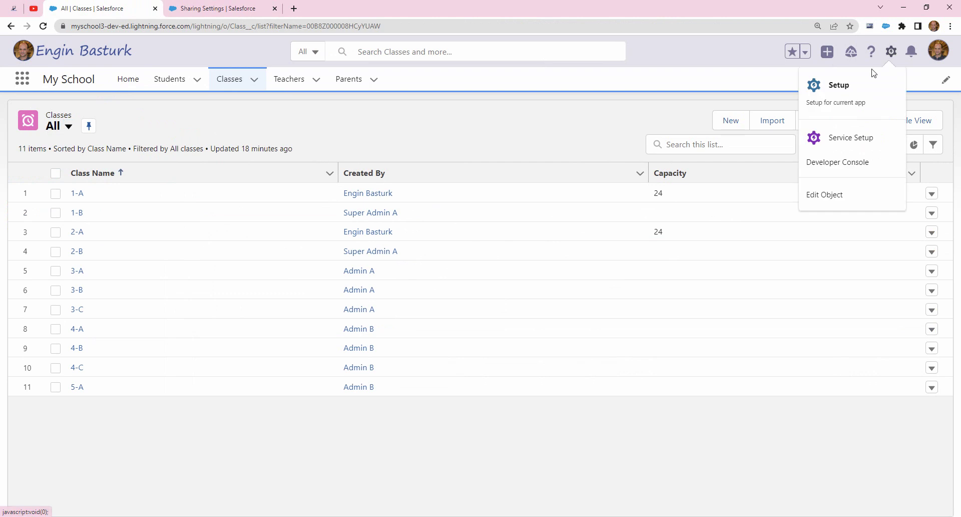
left_click(833, 88)
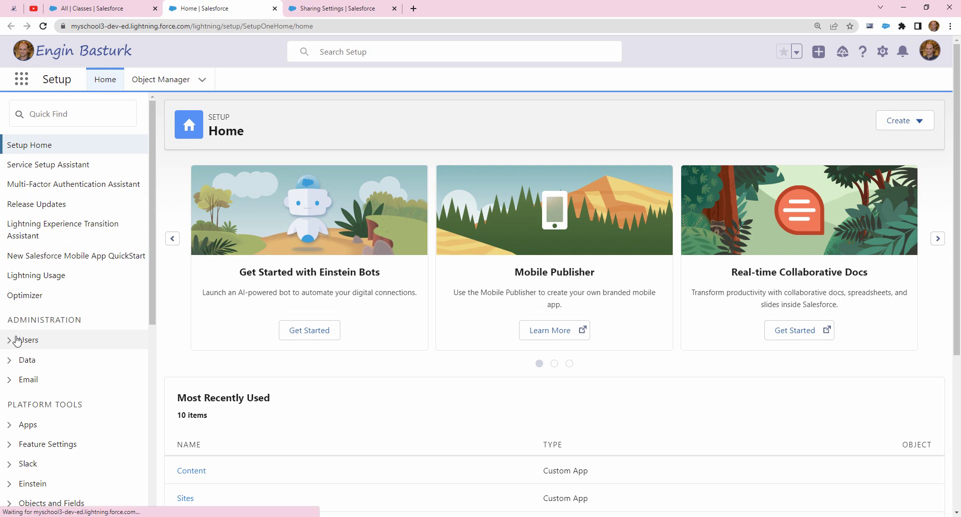
Open the organization's role hierarchy, choosing not to show the Understanding Roles page again, and expand the CEO branch.
left_click(16, 341)
scroll(60, 401, "down", 1)
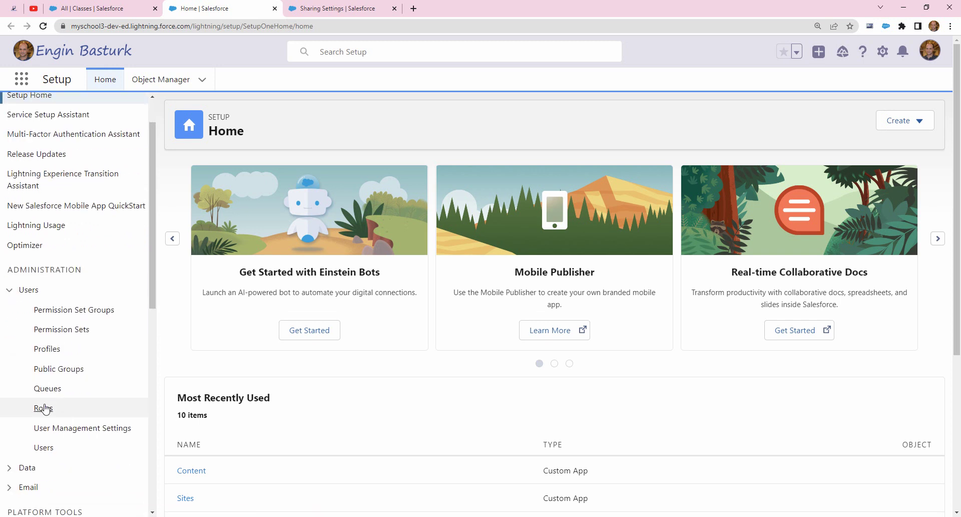
left_click(44, 408)
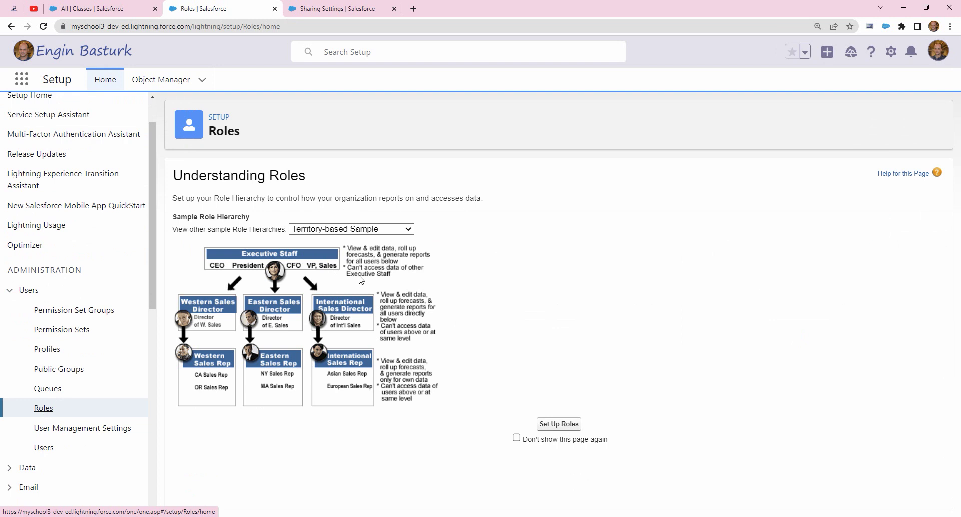
left_click(517, 439)
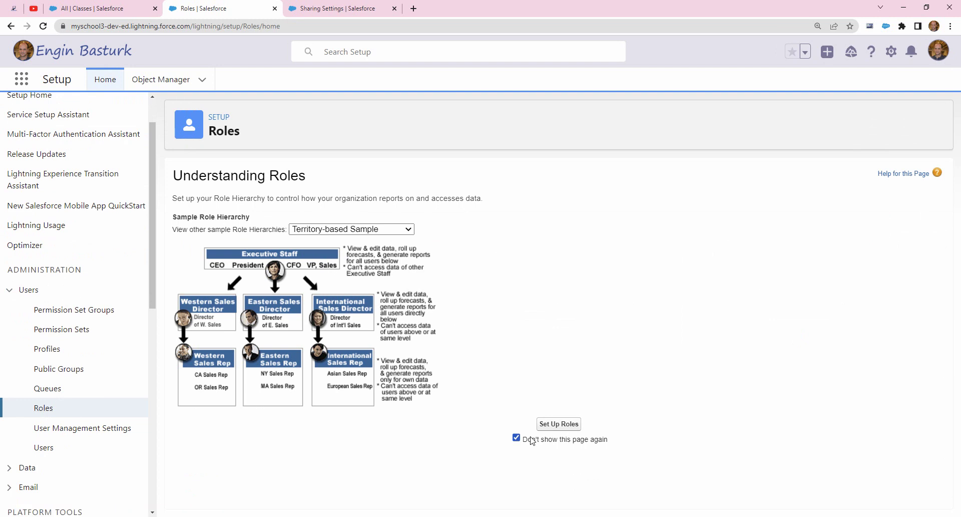
left_click(564, 426)
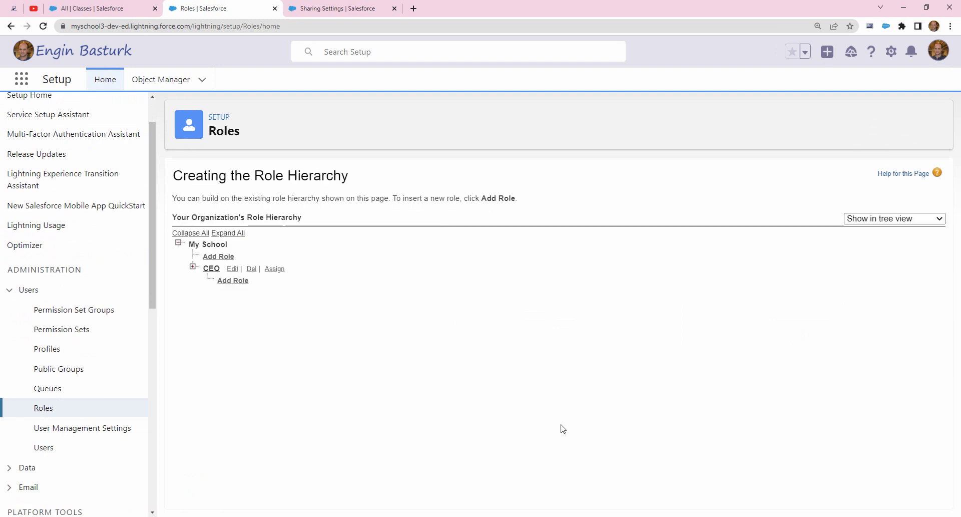
left_click(192, 268)
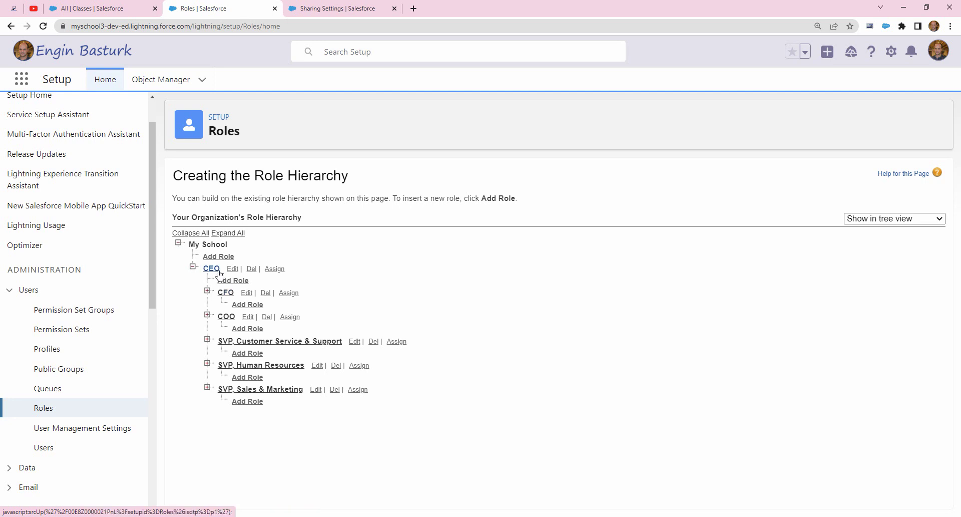
Open the Admin A user for editing, assign the CEO role and save.
left_click(51, 451)
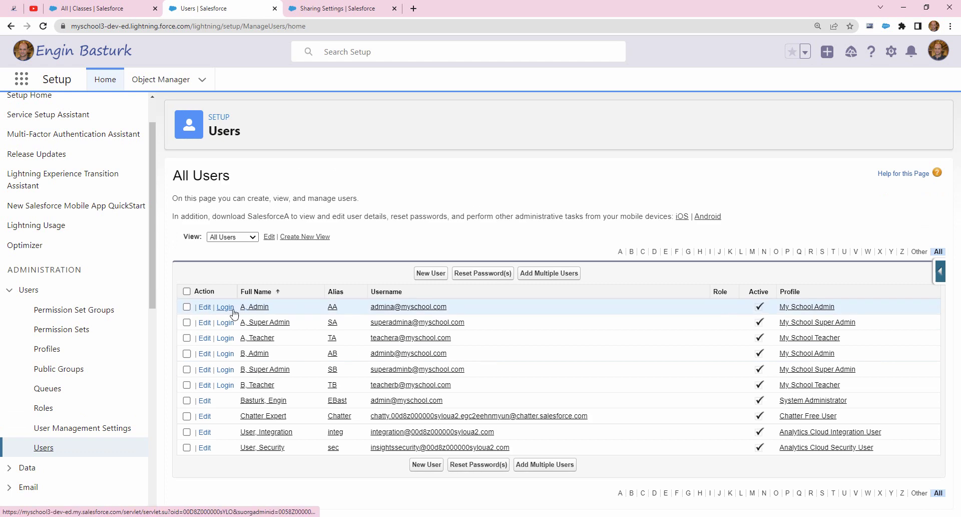
left_click(205, 308)
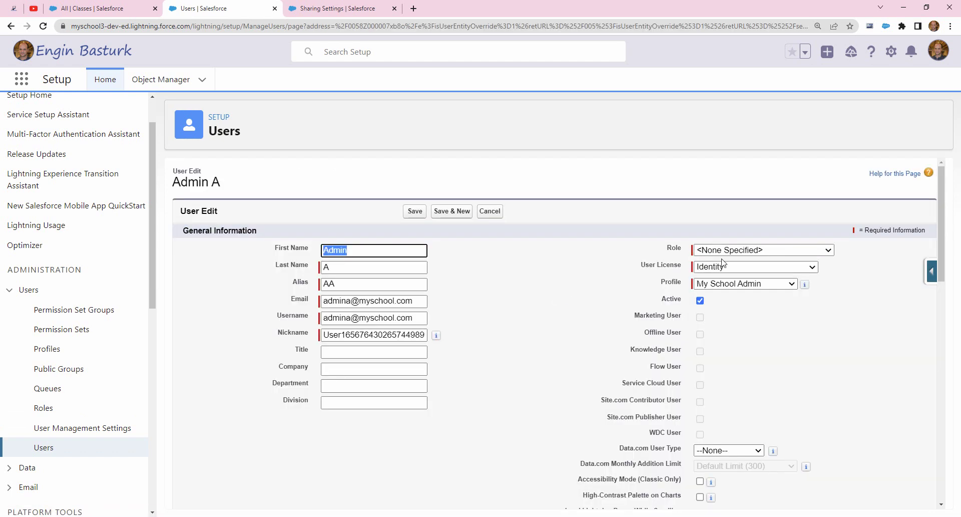
left_click(711, 250)
left_click(714, 273)
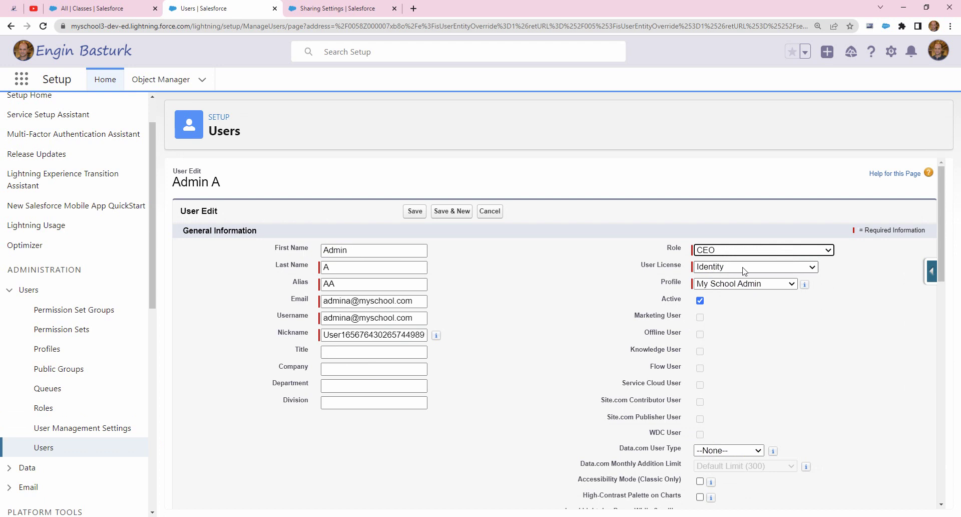
left_click(419, 212)
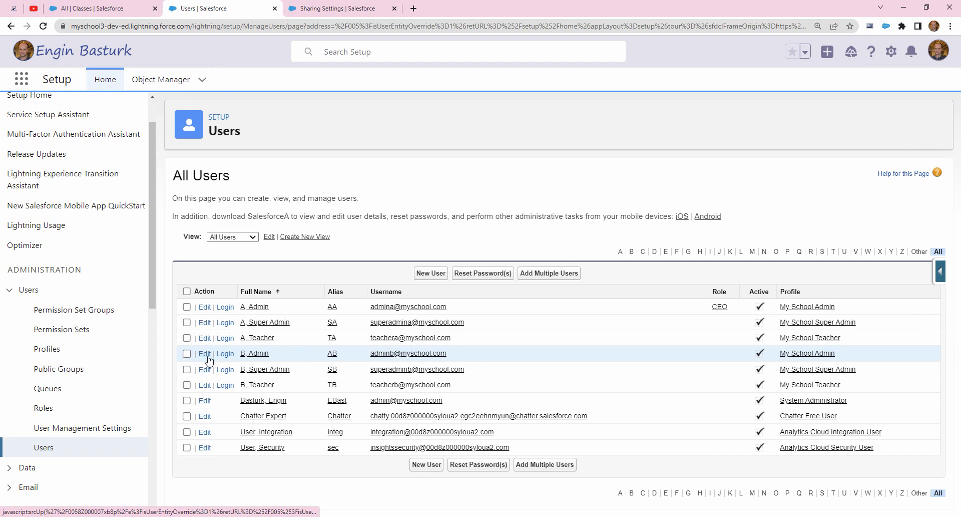
Open the Admin B user for editing, assign the CFO role and save.
left_click(205, 353)
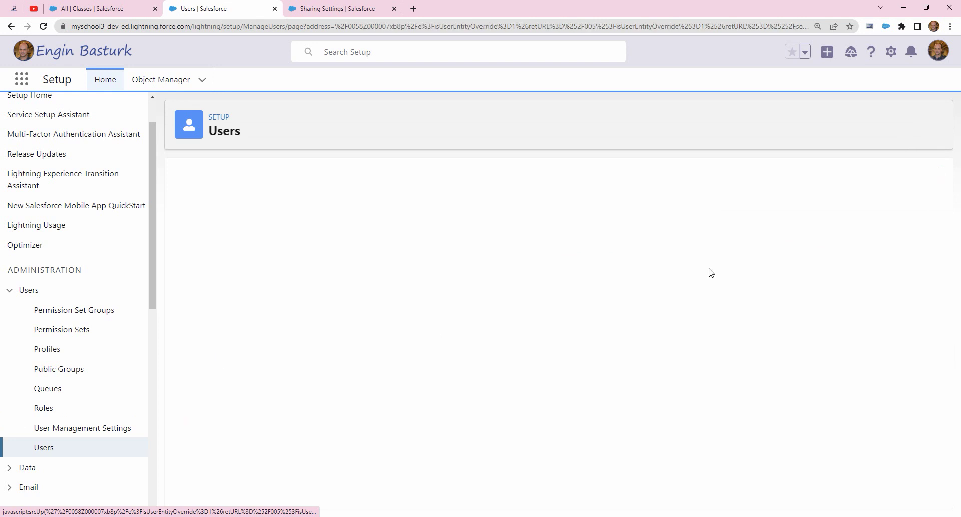
left_click(716, 250)
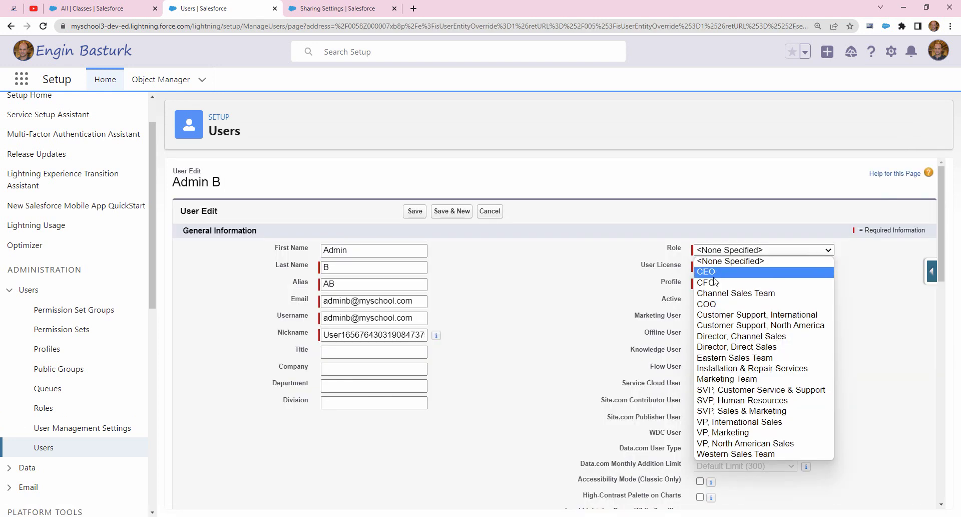
left_click(715, 281)
left_click(417, 212)
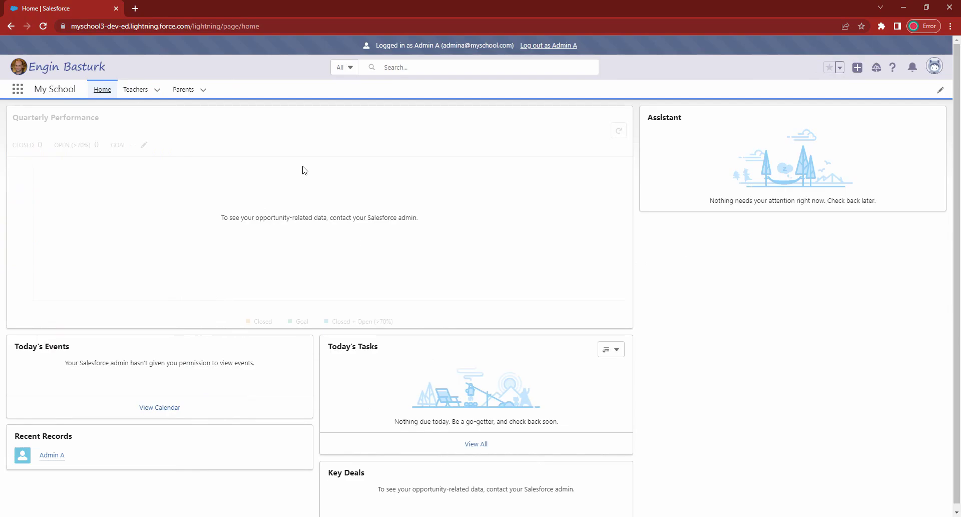
In the Admin A session, reload the home page and display the Classes object with the All list view.
left_click(102, 89)
left_click(44, 26)
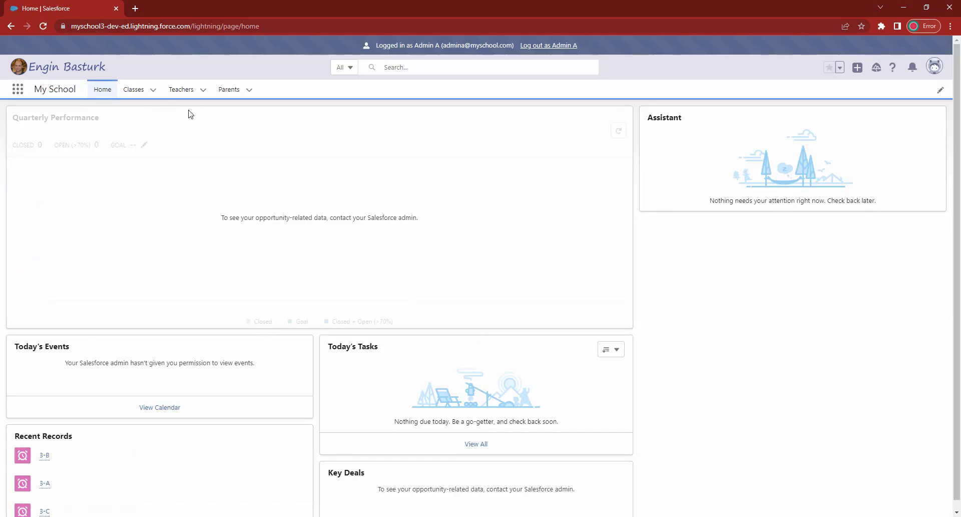
left_click(137, 90)
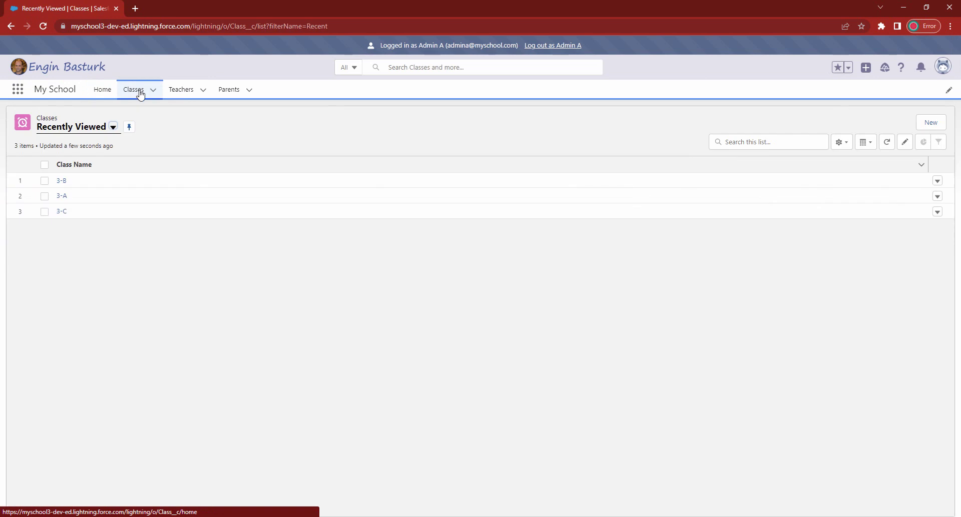
left_click(113, 127)
left_click(65, 162)
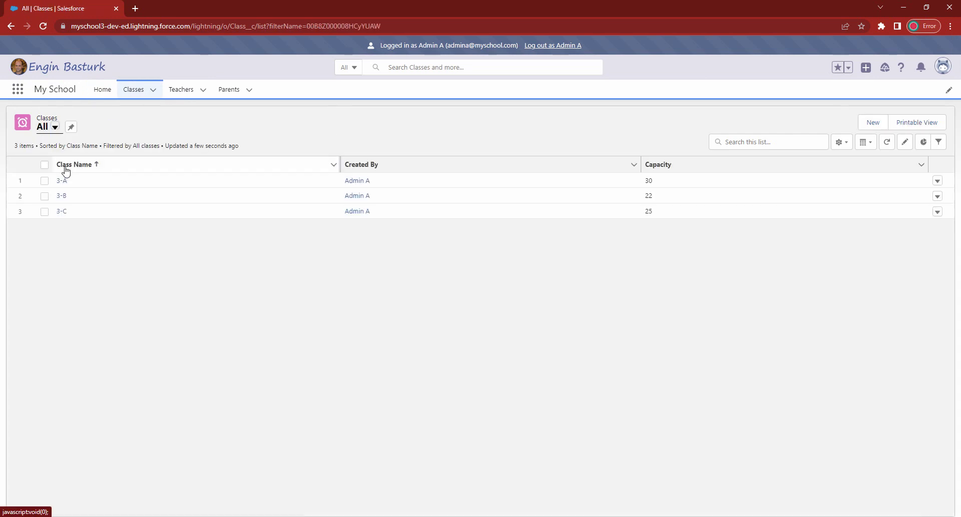
Pin the All list view for Classes as Admin A, and in the Admin B session reload the home page and display Classes.
left_click(71, 126)
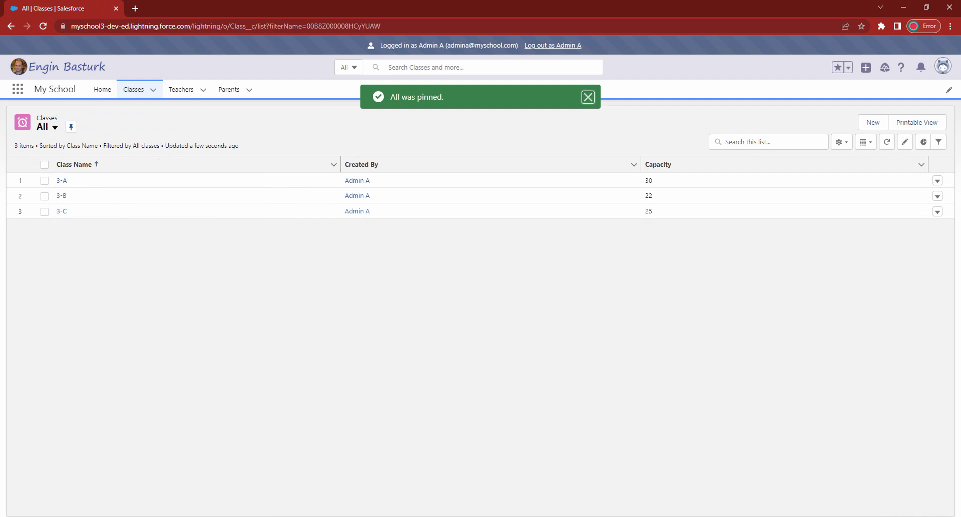
key("alt+Tab")
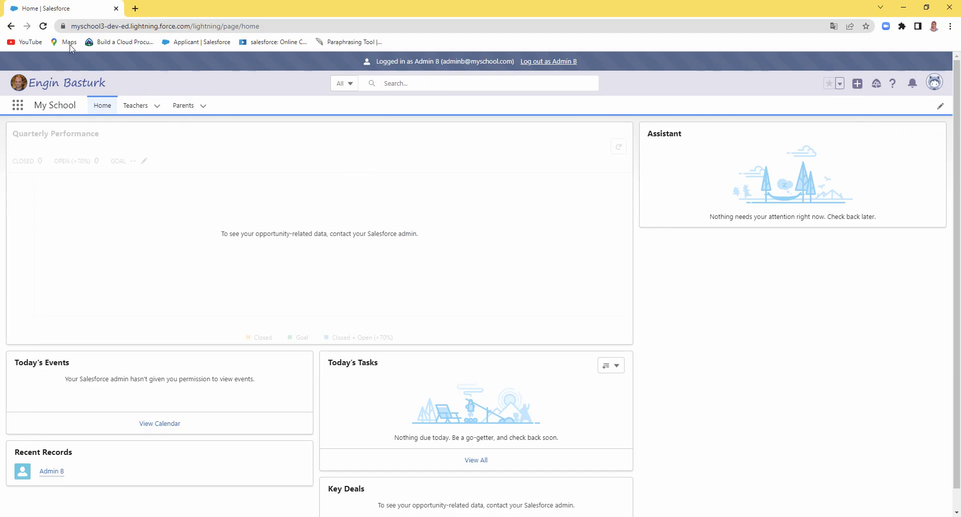
left_click(44, 27)
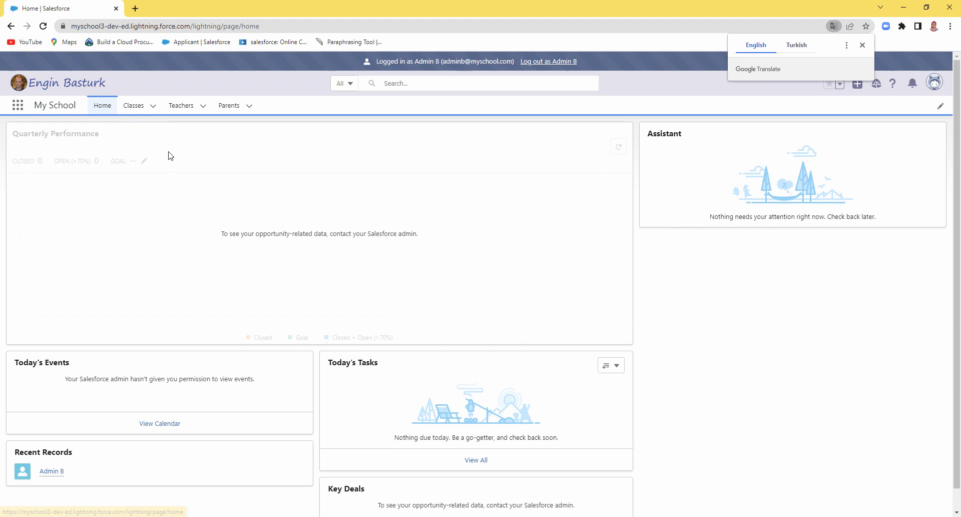
left_click(135, 106)
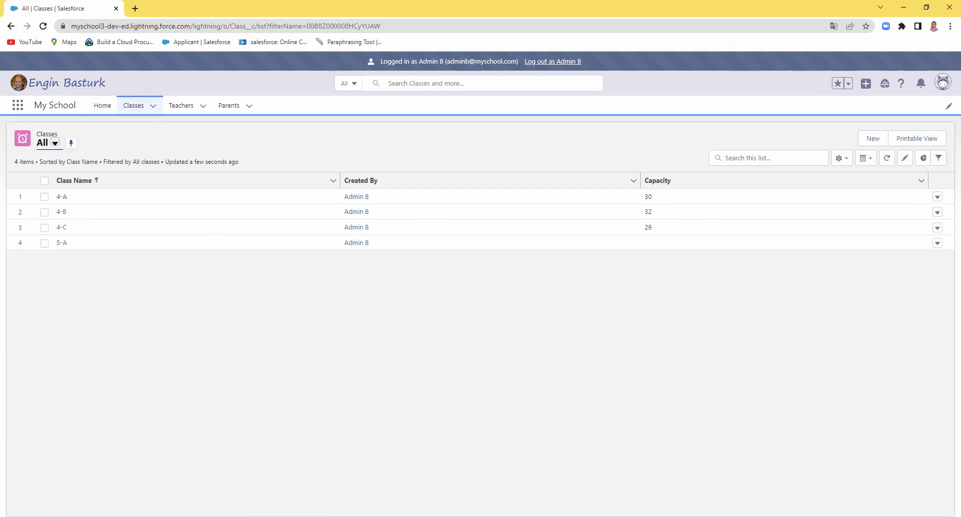
In the Sharing Settings, edit the organization-wide defaults to grant access using hierarchies for the Class object and save.
key("alt+Tab")
left_click(327, 7)
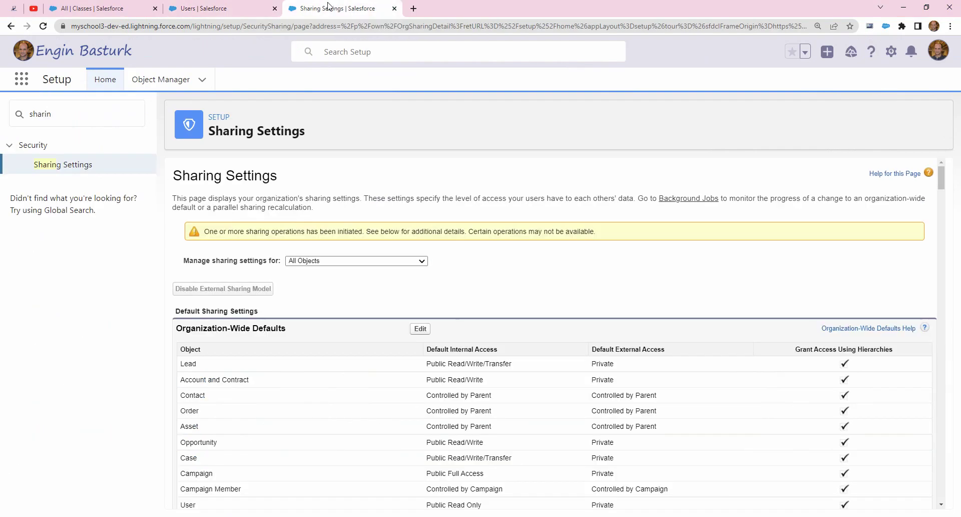
left_click(419, 329)
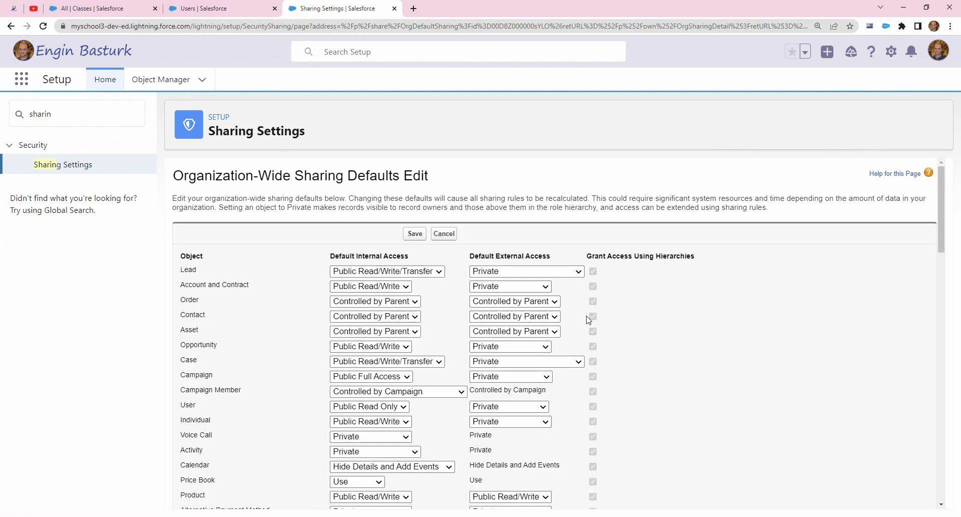
left_click_drag(941, 205, 939, 458)
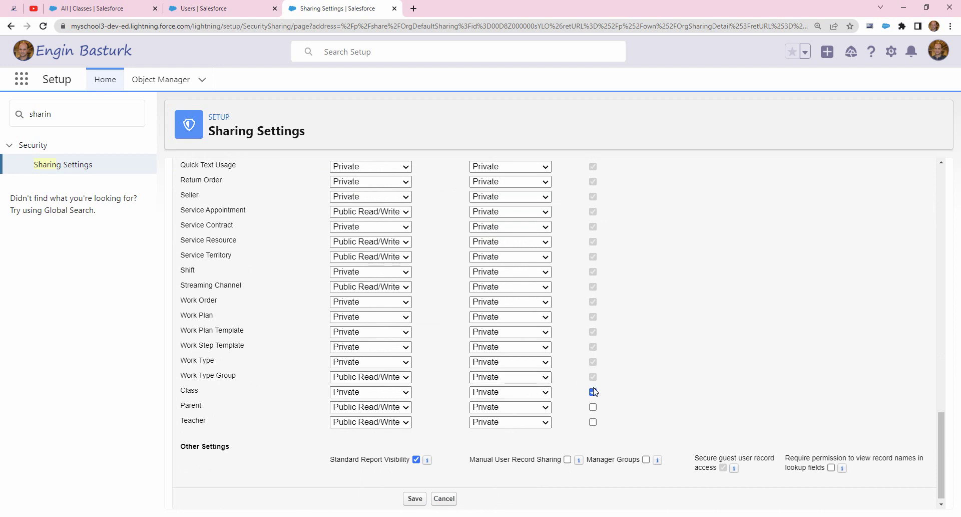
left_click(415, 498)
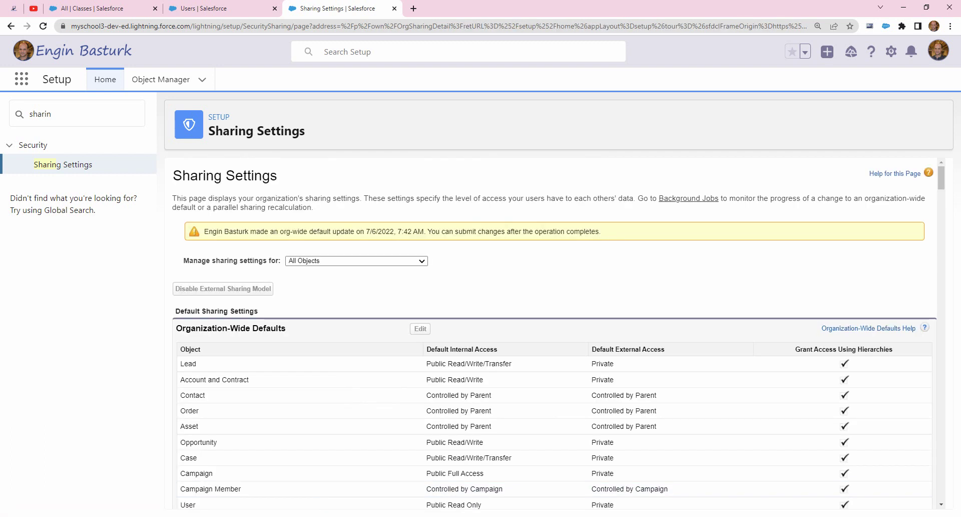
Reload the Classes list in the Admin A session and in the Admin B session to compare which records each can see.
key("alt+Tab")
left_click(134, 92)
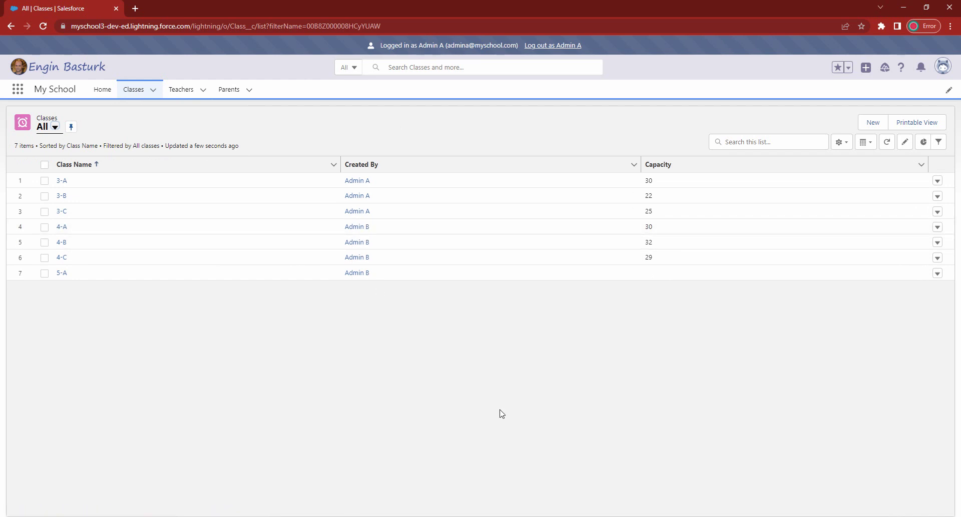
key("alt+Tab")
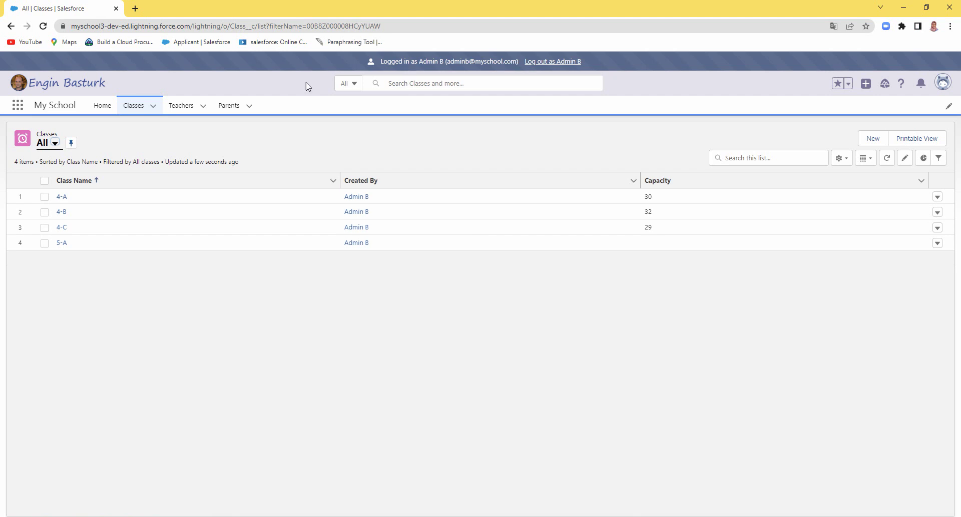
left_click(133, 109)
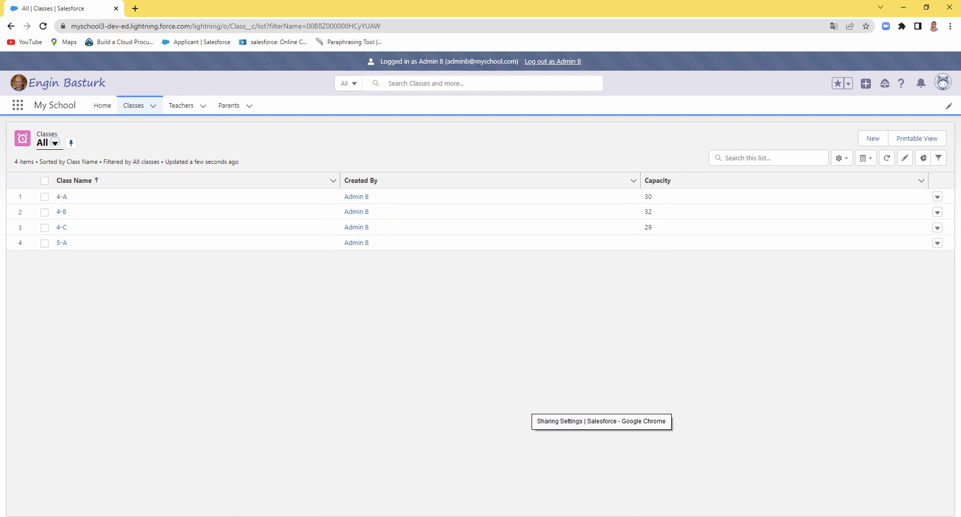
Return to the Sharing Settings page and examine the Grant Access Using Hierarchies column of the organization-wide defaults.
left_click(601, 516)
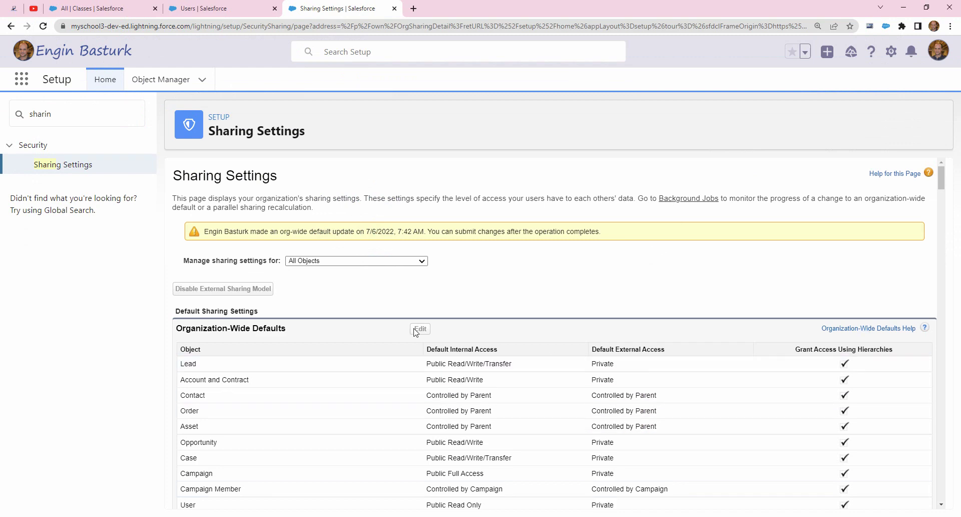
mouse_move(941, 183)
left_mouse_down()
mouse_move(932, 477)
mouse_move(940, 180)
left_mouse_up()
mouse_move(896, 340)
left_mouse_down()
mouse_move(790, 344)
mouse_move(835, 356)
mouse_move(899, 355)
mouse_move(899, 345)
left_mouse_up()
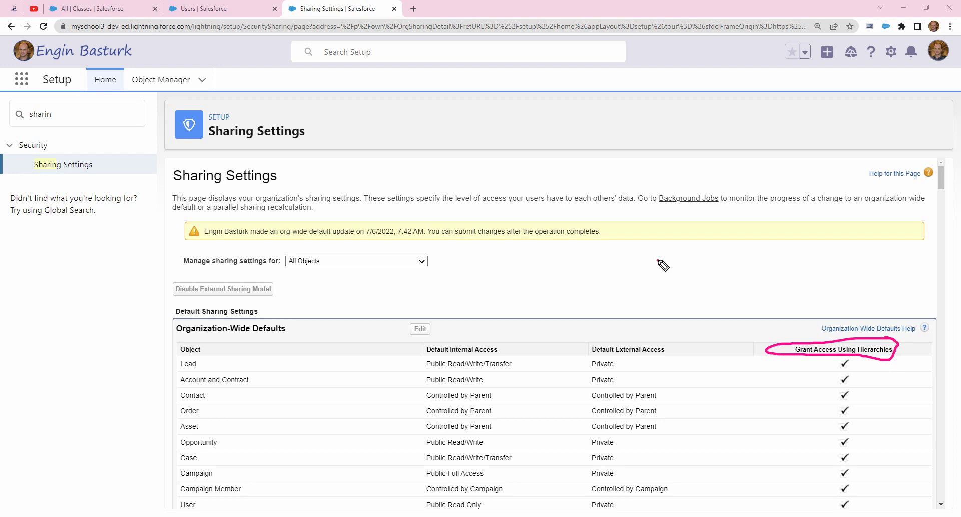
mouse_move(663, 264)
left_mouse_down()
mouse_move(667, 275)
mouse_move(702, 266)
mouse_move(736, 280)
left_mouse_up()
mouse_move(716, 303)
left_mouse_down()
mouse_move(724, 329)
mouse_move(757, 318)
mouse_move(714, 288)
mouse_move(780, 315)
mouse_move(715, 337)
mouse_move(692, 296)
left_mouse_up()
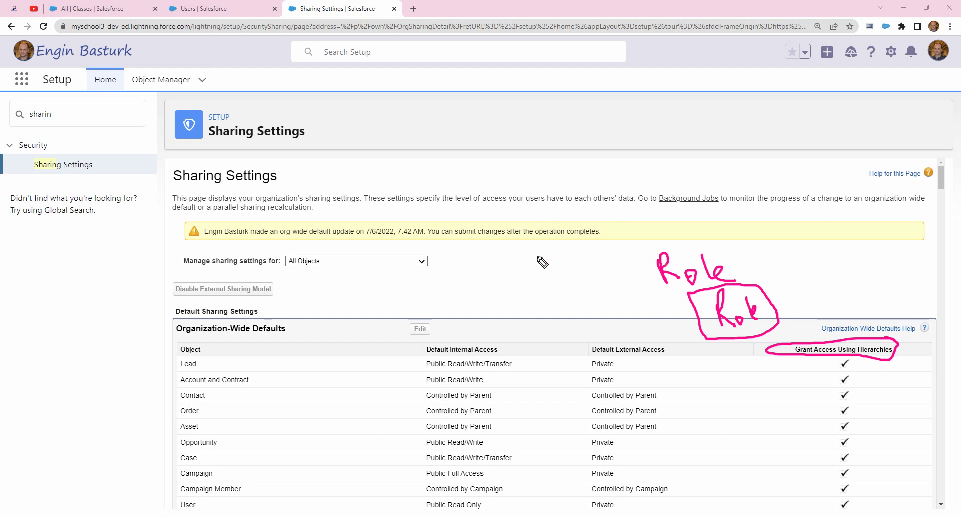
key("Escape")
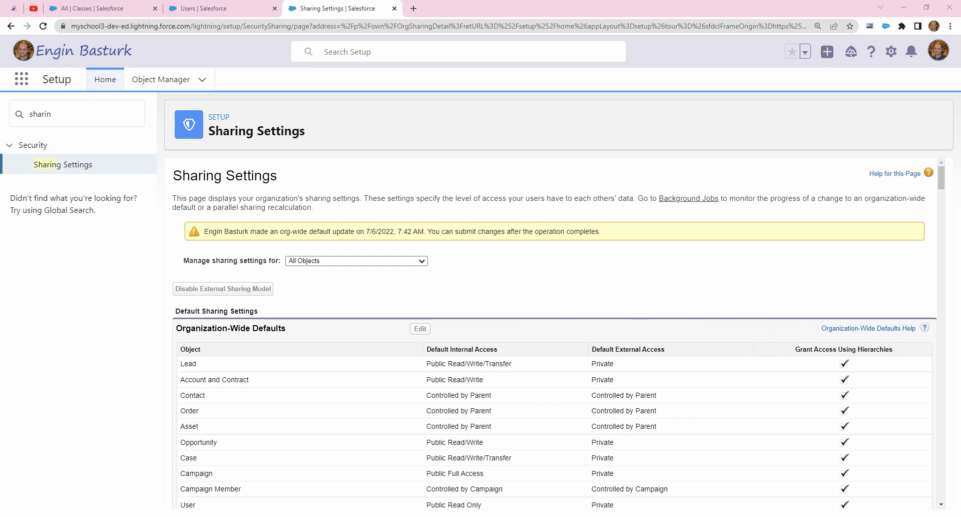
In the Admin A session, reload the Classes list, set the capacity of class 5-A to 45 and save.
key("alt+Tab")
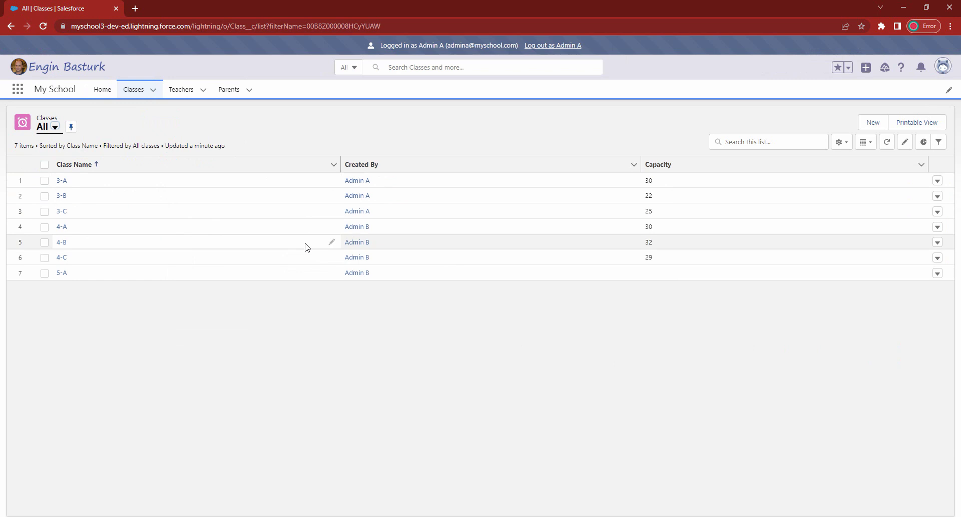
left_click(136, 94)
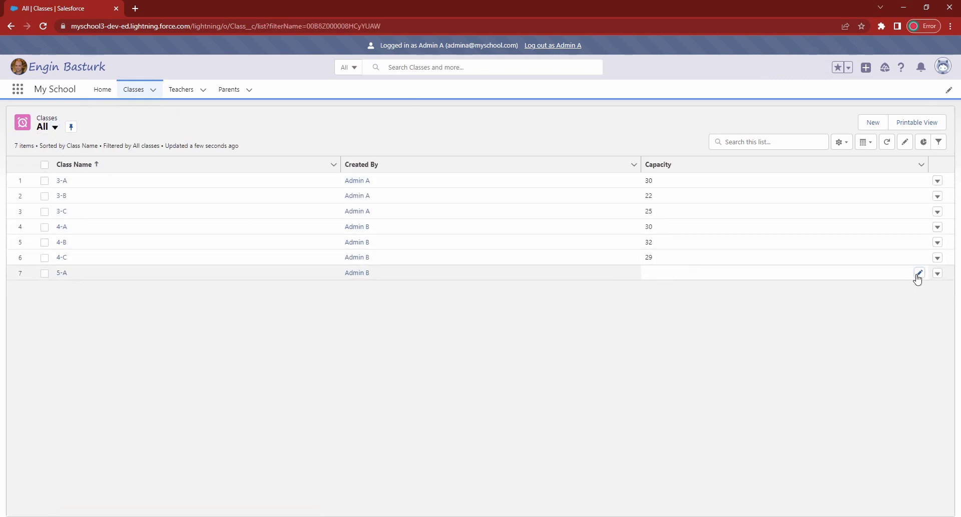
left_click(919, 273)
type("45")
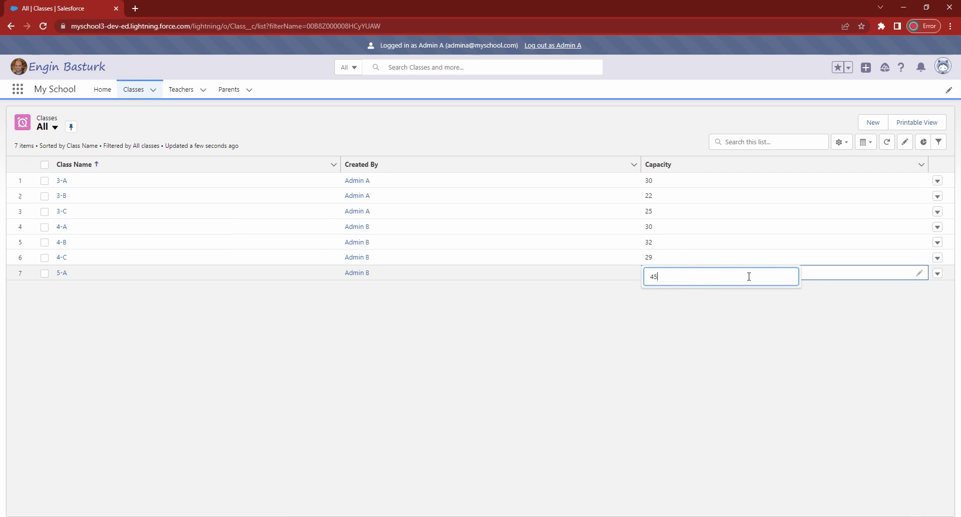
left_click(680, 339)
left_click(505, 502)
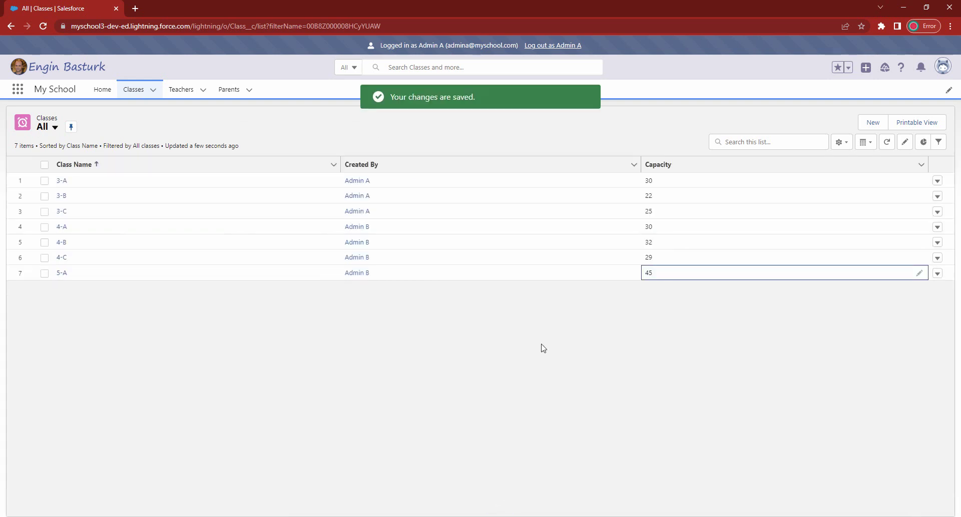